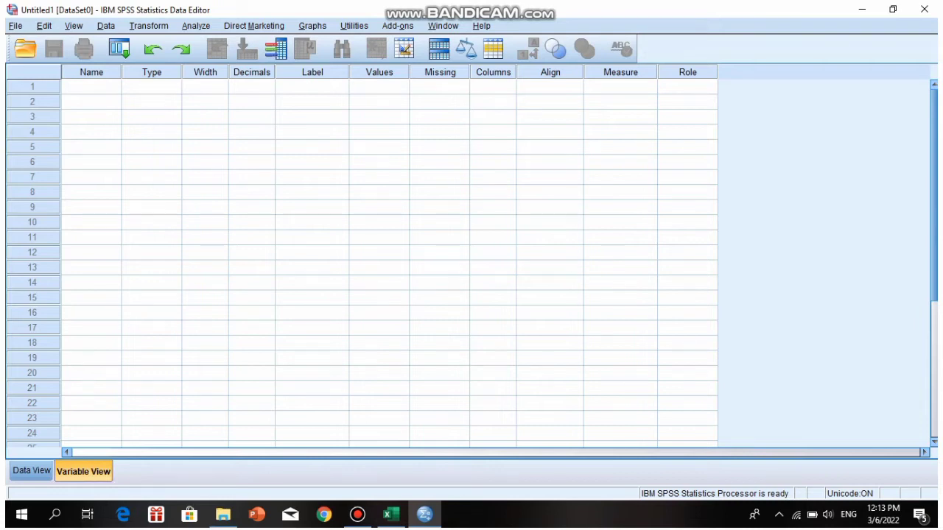
# Step: Define two numeric variables named X and Y in the first two rows of the variable definitions
pyautogui.click(92, 87)
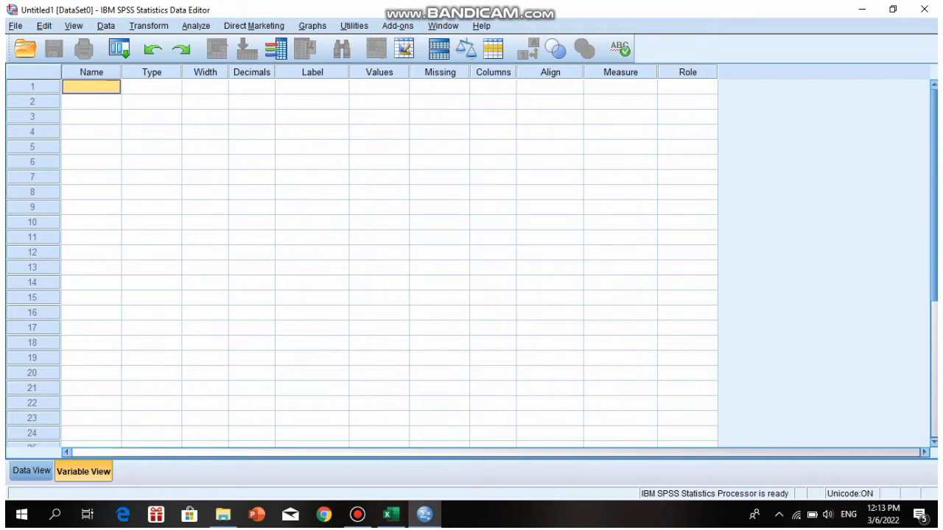
pyautogui.write('X')
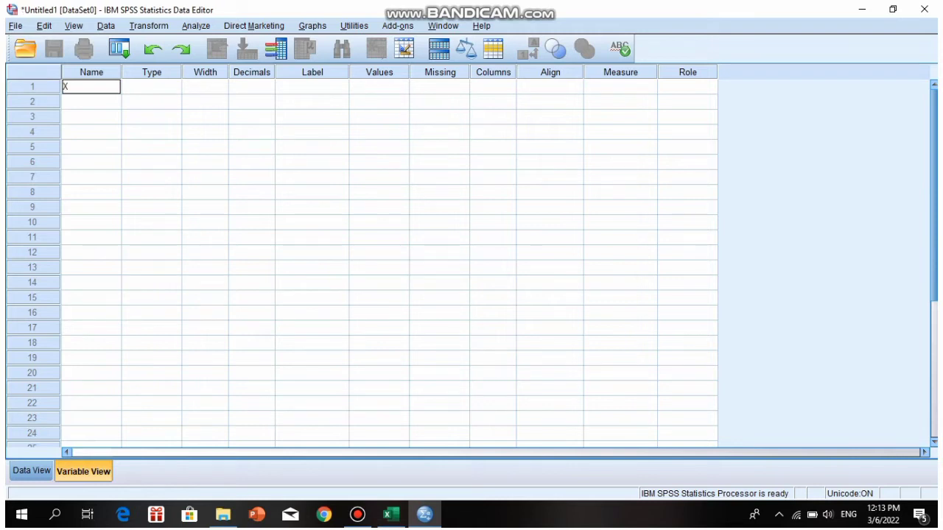
pyautogui.press('Return')
pyautogui.write('Y')
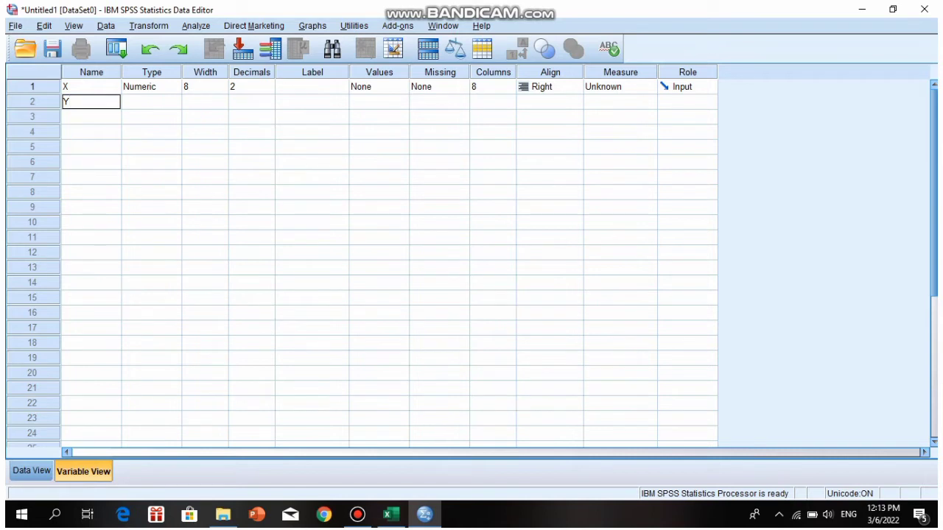
pyautogui.press('Tab')
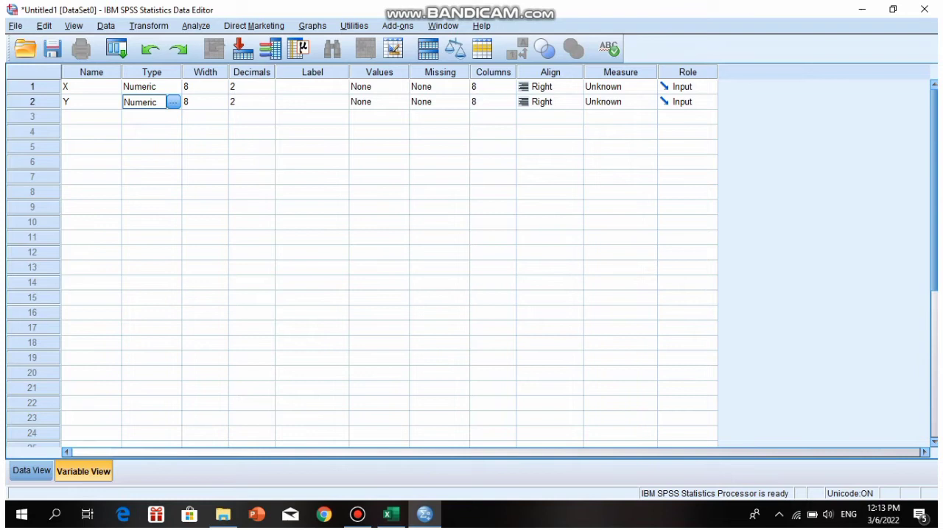
# Step: Label variable X as Buah and variable Y as Penjualan
pyautogui.click(311, 87)
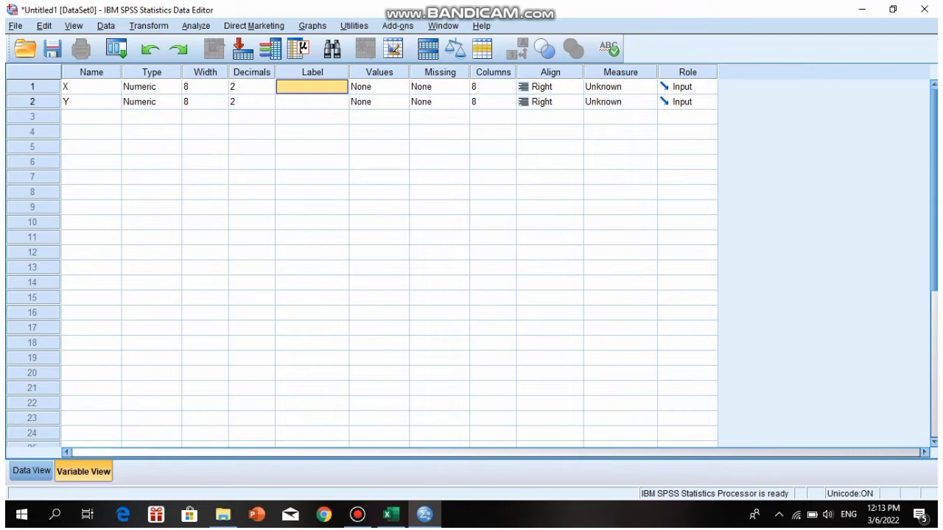
pyautogui.write('b')
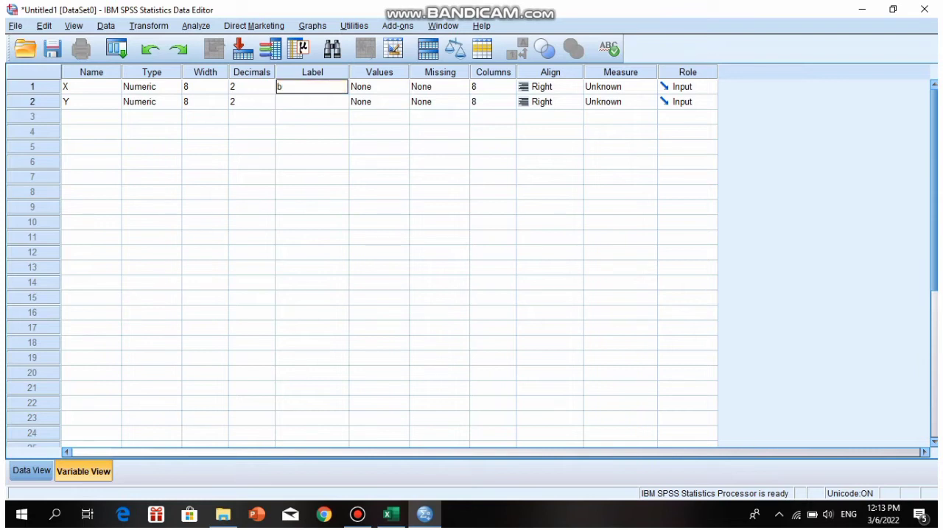
pyautogui.press('BackSpace')
pyautogui.write('Buah')
pyautogui.press('Return')
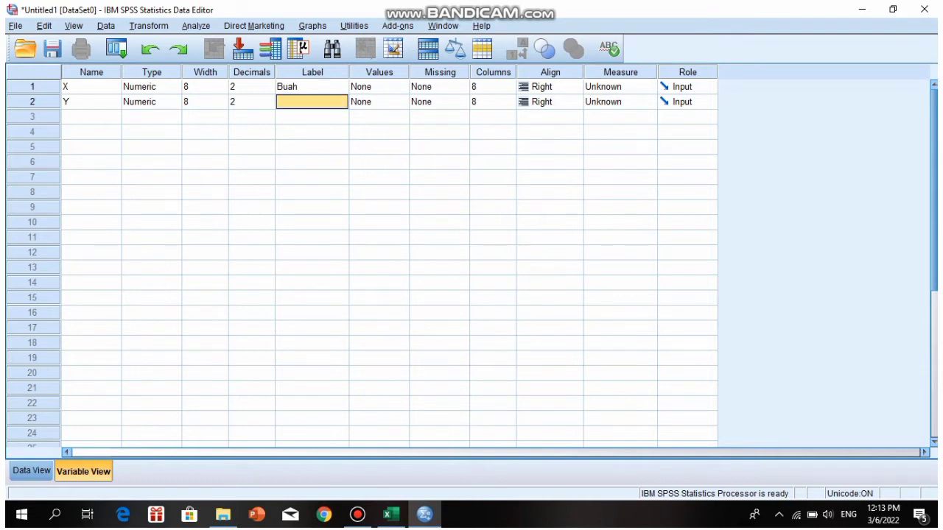
pyautogui.write('P')
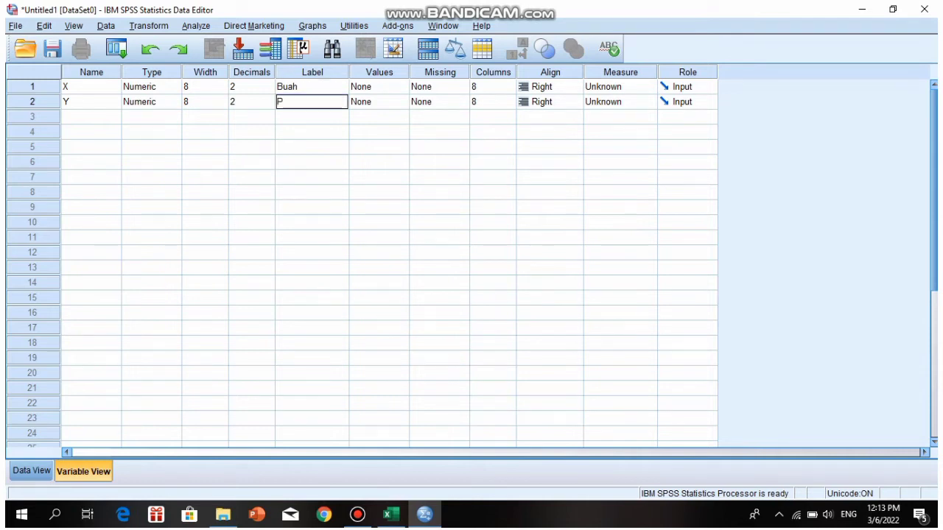
pyautogui.write('enjualan')
# Step: Set the measurement level of both variables, X and Y, to Scale
pyautogui.click(620, 87)
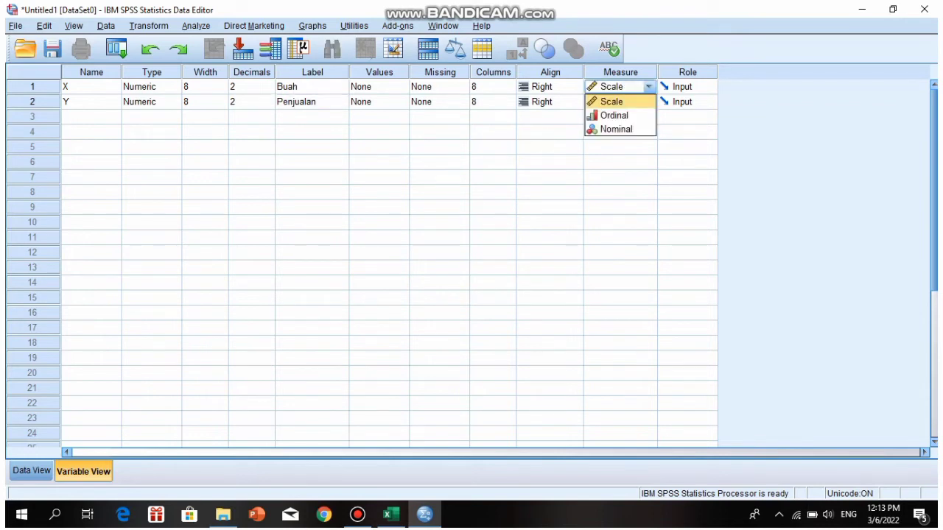
pyautogui.click(620, 102)
pyautogui.click(620, 102)
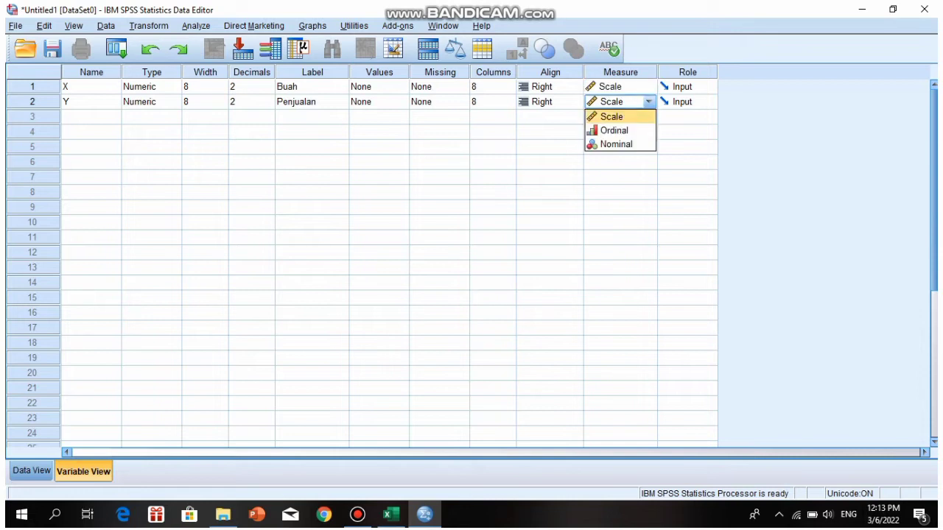
pyautogui.click(612, 116)
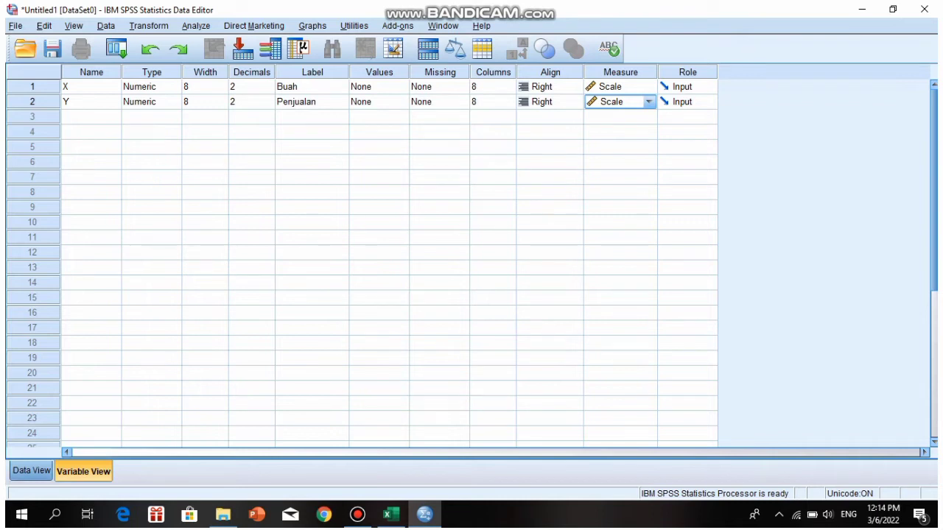
# Step: Show the data grid and select the first case of variable X
pyautogui.click(31, 470)
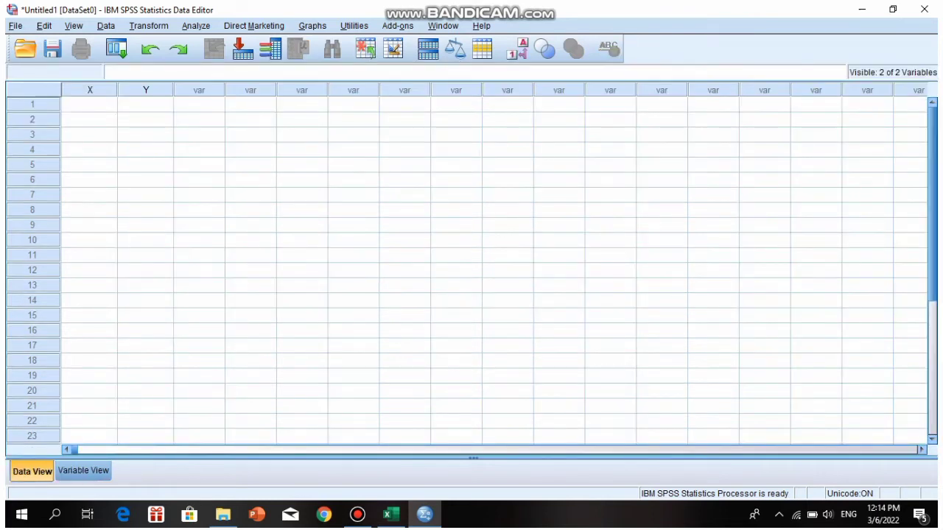
pyautogui.click(90, 105)
pyautogui.click(145, 105)
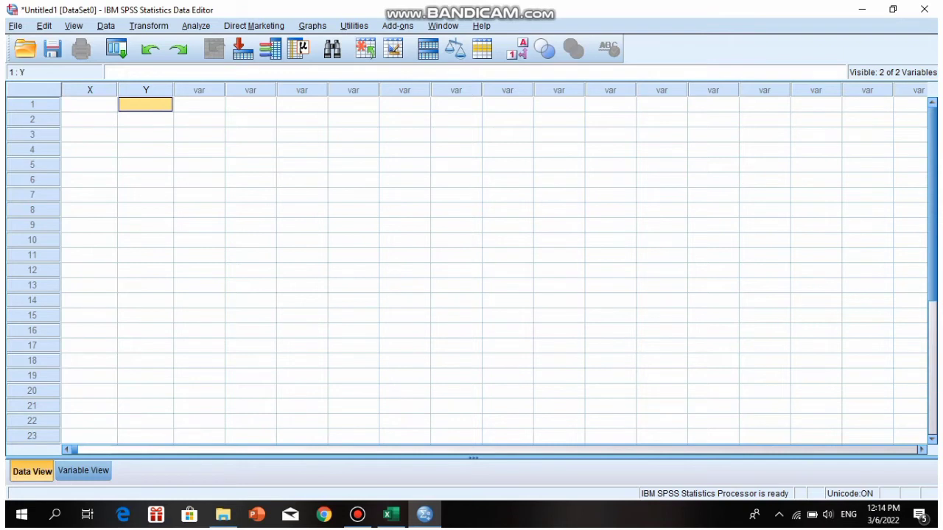
pyautogui.click(89, 104)
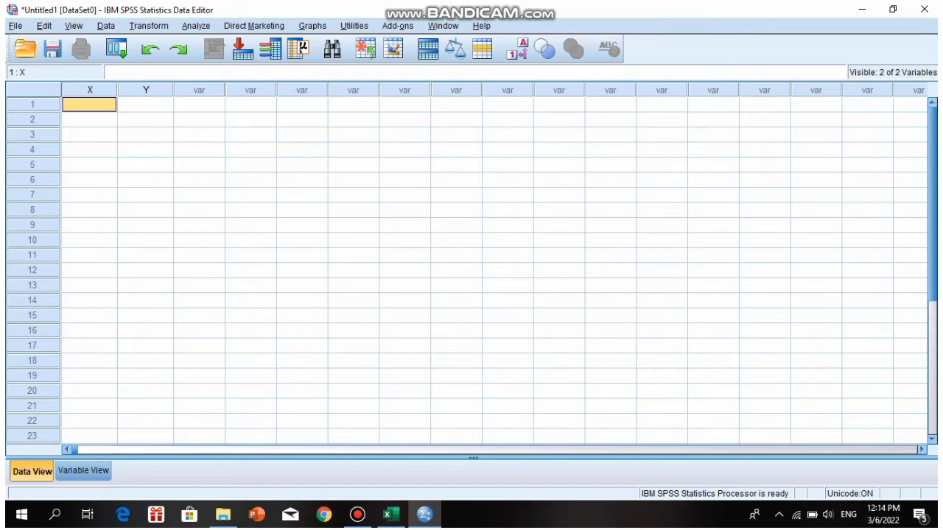
pyautogui.click(145, 105)
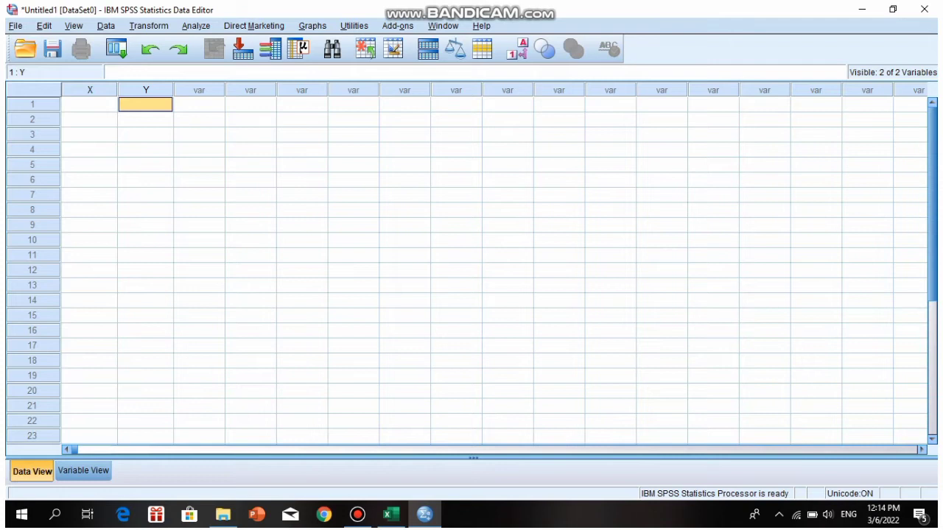
pyautogui.click(89, 104)
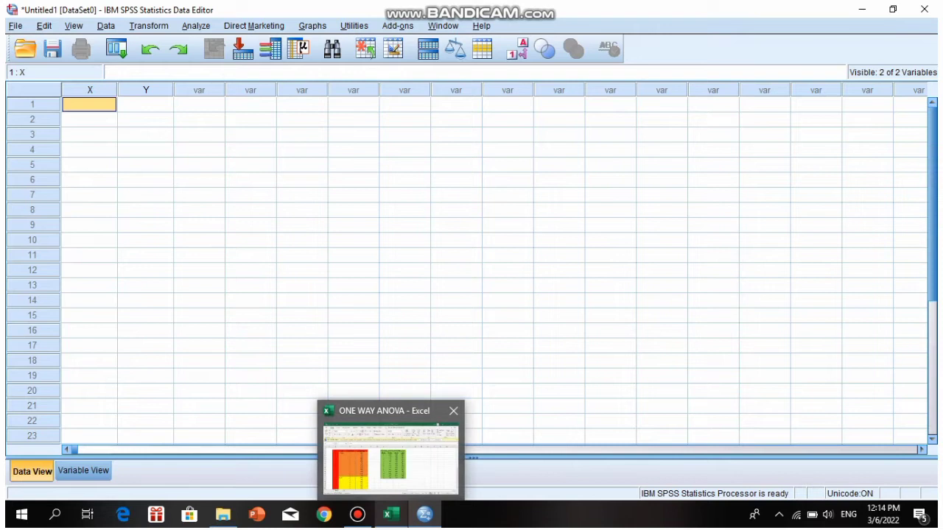
# Step: Copy the Kode Buah values in D3:D38 from the ONE WAY ANOVA workbook in Excel and paste them into variable X in SPSS
pyautogui.click(391, 514)
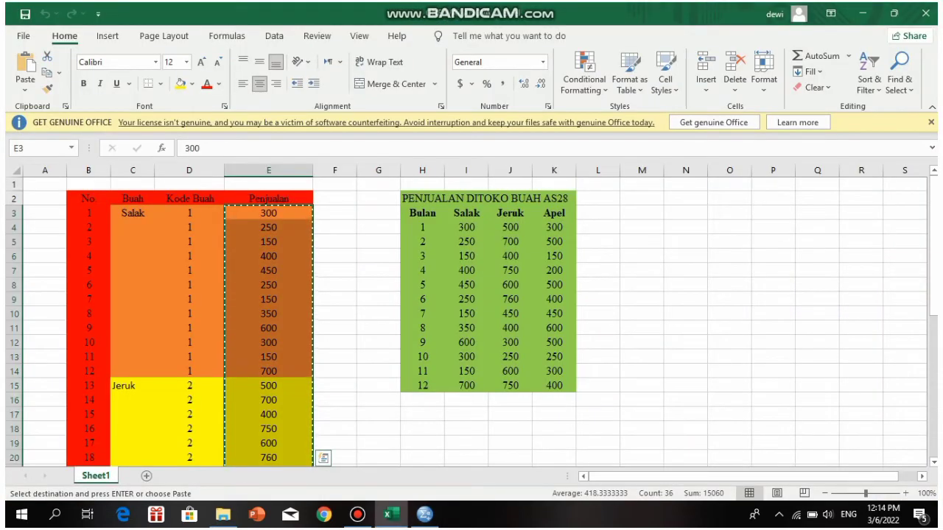
pyautogui.click(190, 213)
pyautogui.moveTo(190, 213); pyautogui.dragTo(213, 416)
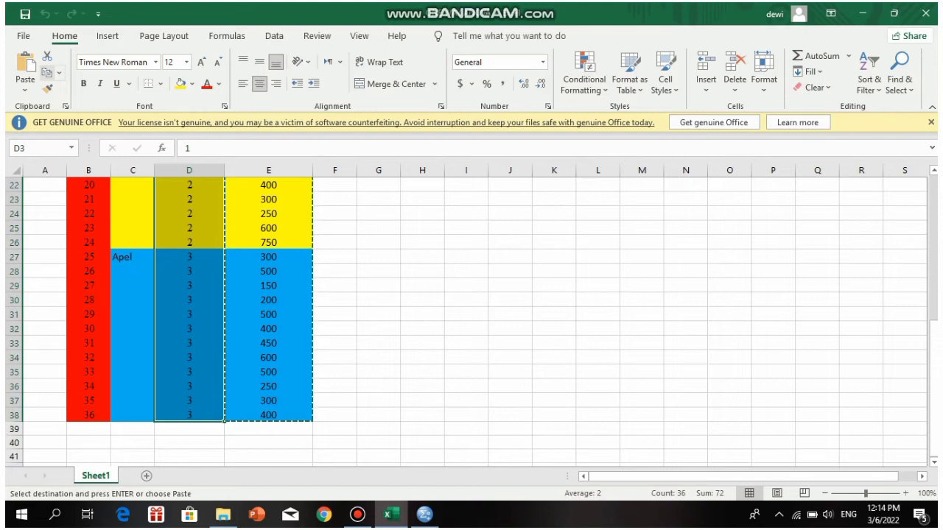
pyautogui.click(47, 73)
pyautogui.click(424, 514)
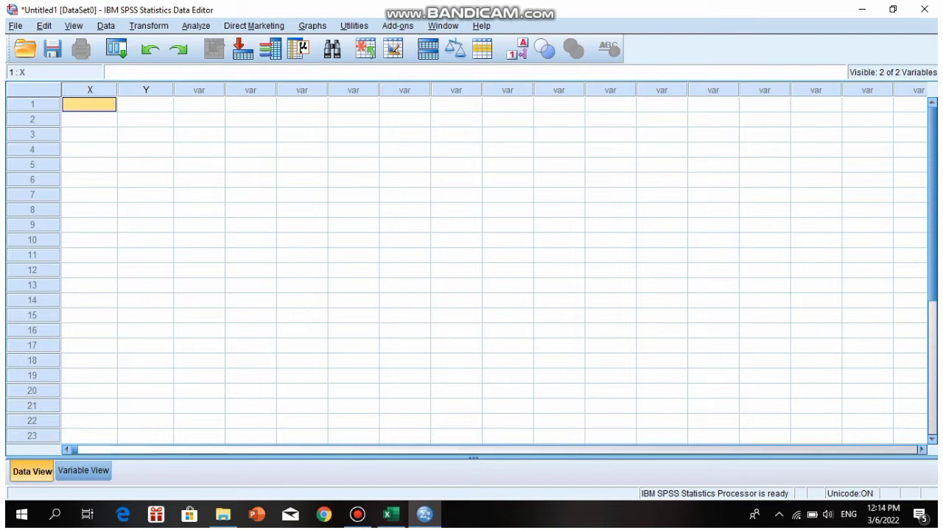
pyautogui.rightClick(86, 106)
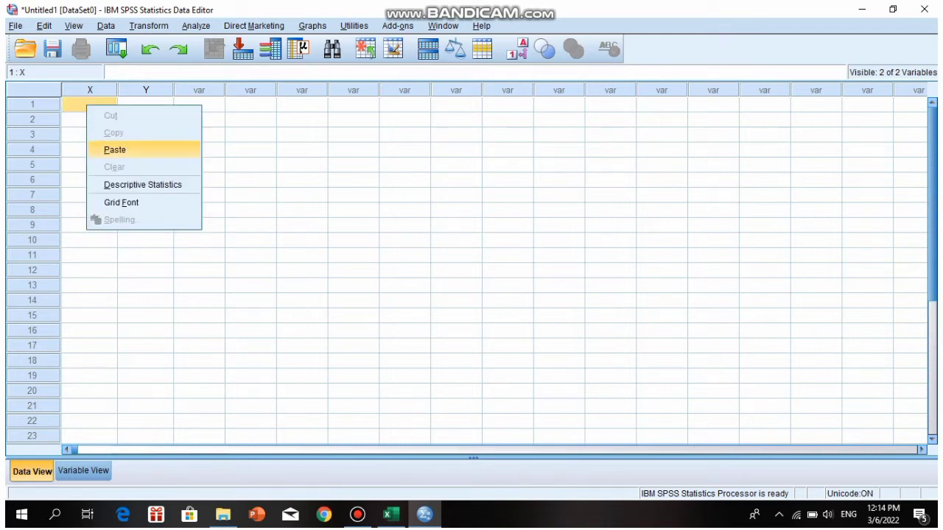
pyautogui.click(115, 150)
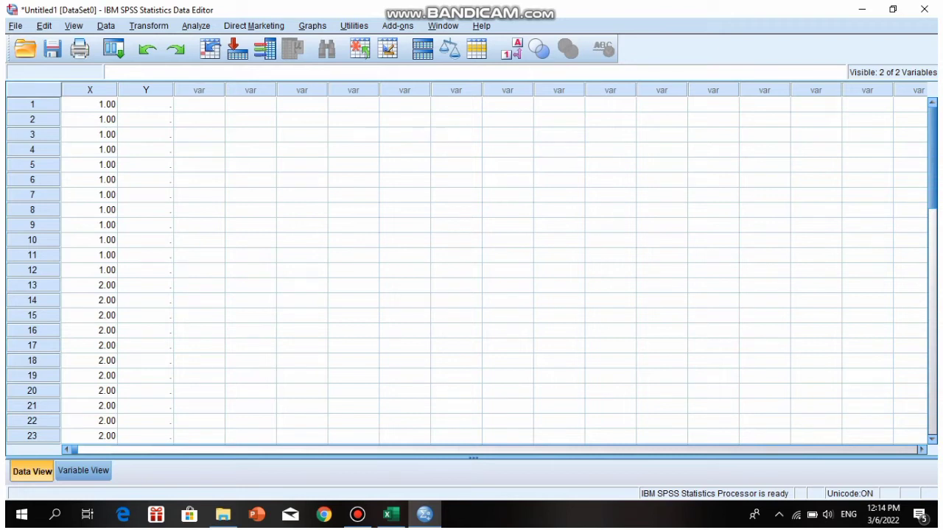
# Step: Copy the Penjualan values in E3:E38 from the Excel workbook and paste them into variable Y in SPSS from the first case
pyautogui.click(146, 90)
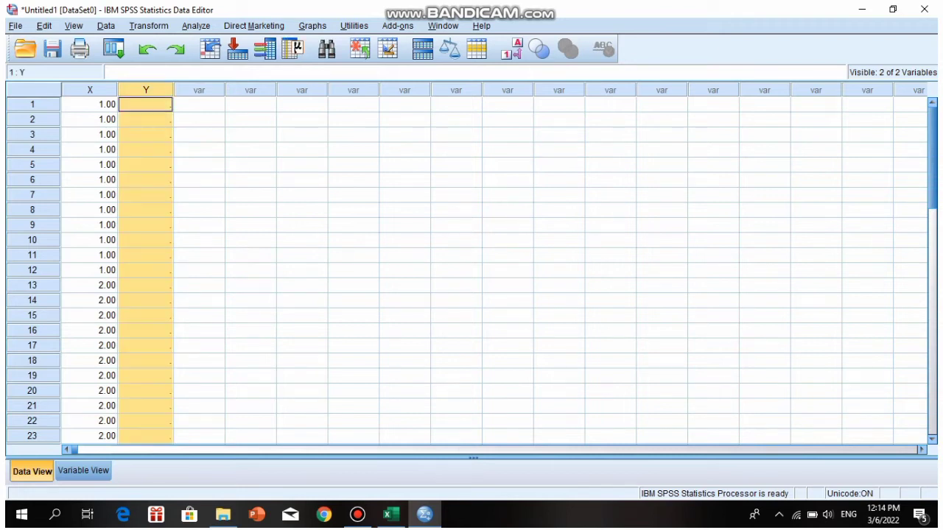
pyautogui.click(145, 104)
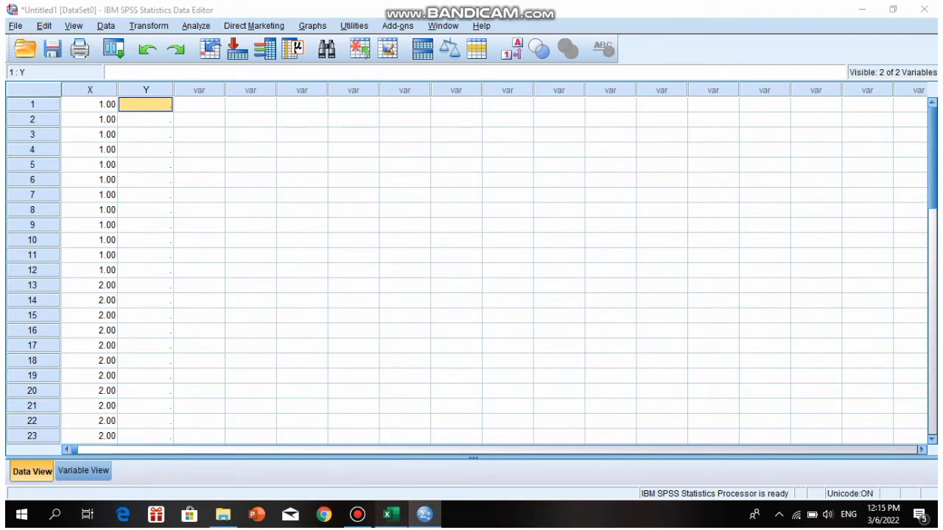
pyautogui.click(391, 514)
pyautogui.moveTo(269, 213); pyautogui.dragTo(313, 451)
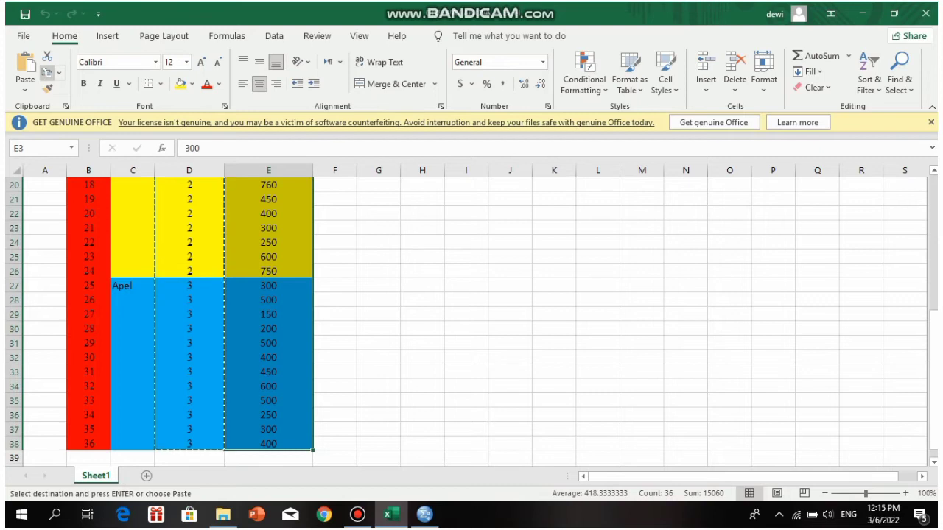
pyautogui.scroll(6, 312, 451)
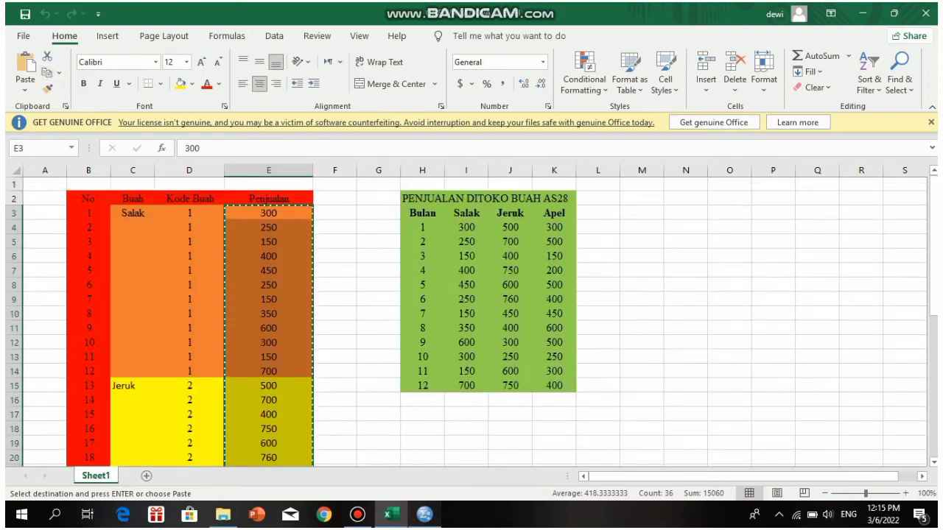
pyautogui.click(424, 514)
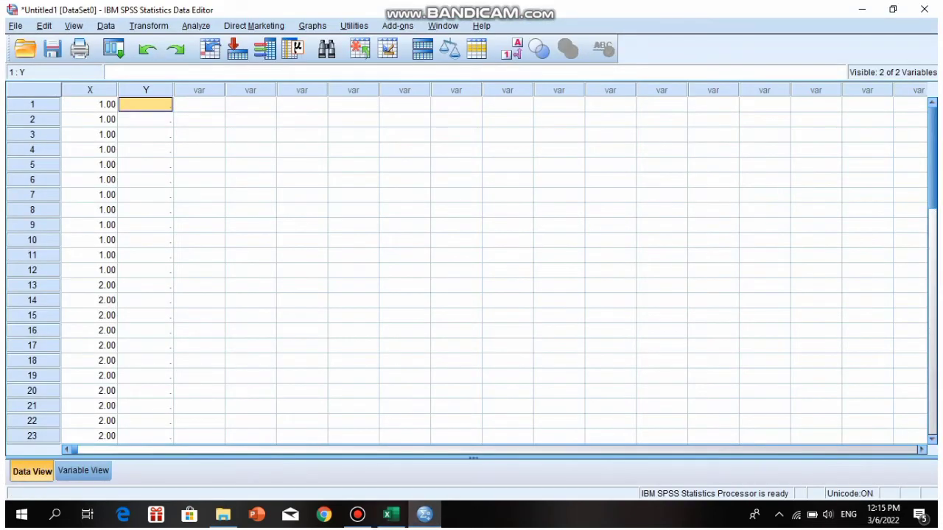
pyautogui.rightClick(156, 106)
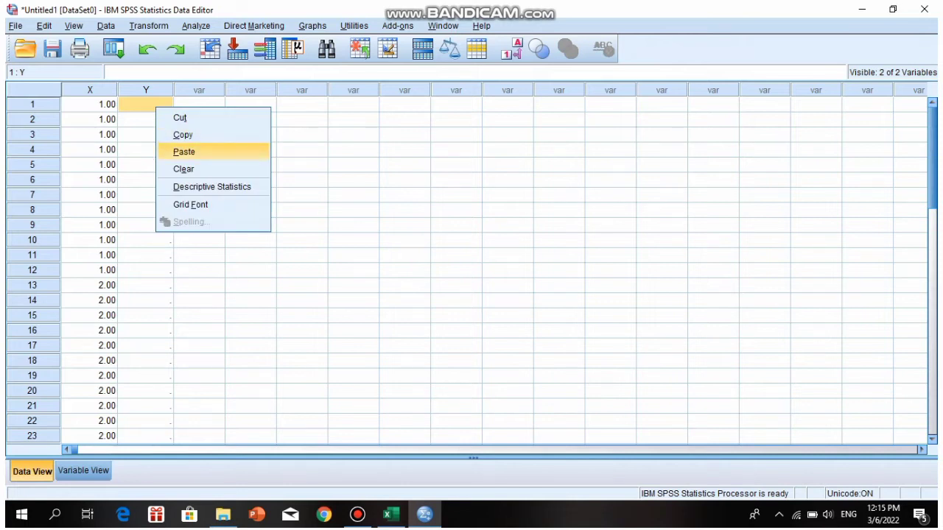
pyautogui.click(176, 150)
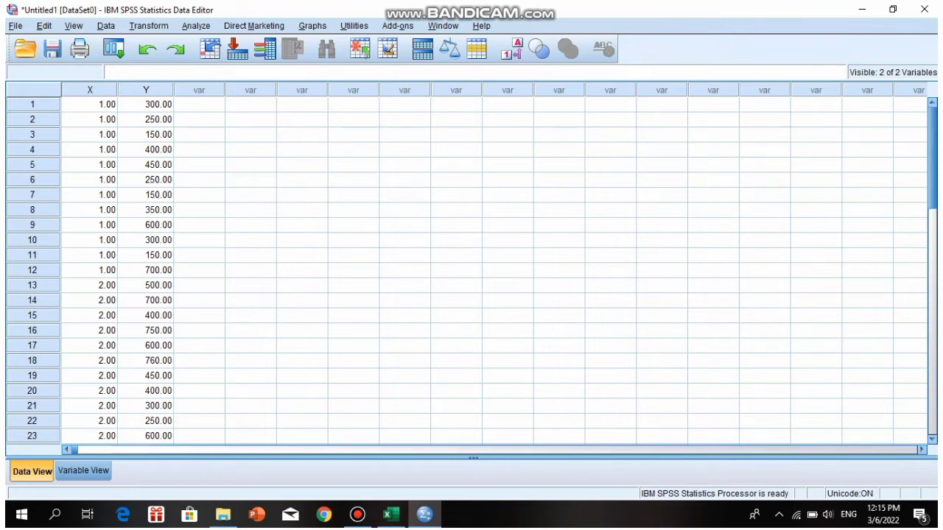
# Step: Set up an Explore analysis with Penjualan [Y] as the dependent variable and Buah [X] as the factor
pyautogui.click(196, 26)
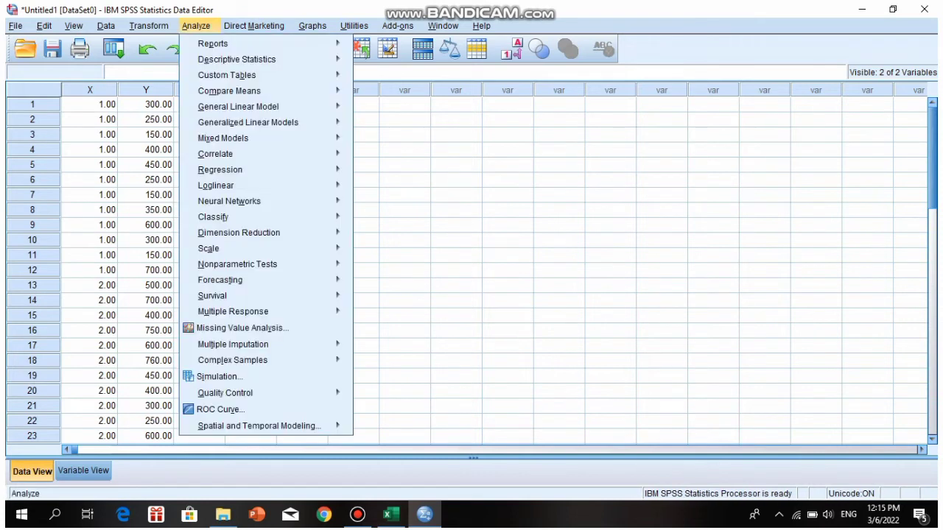
pyautogui.moveTo(235, 59)
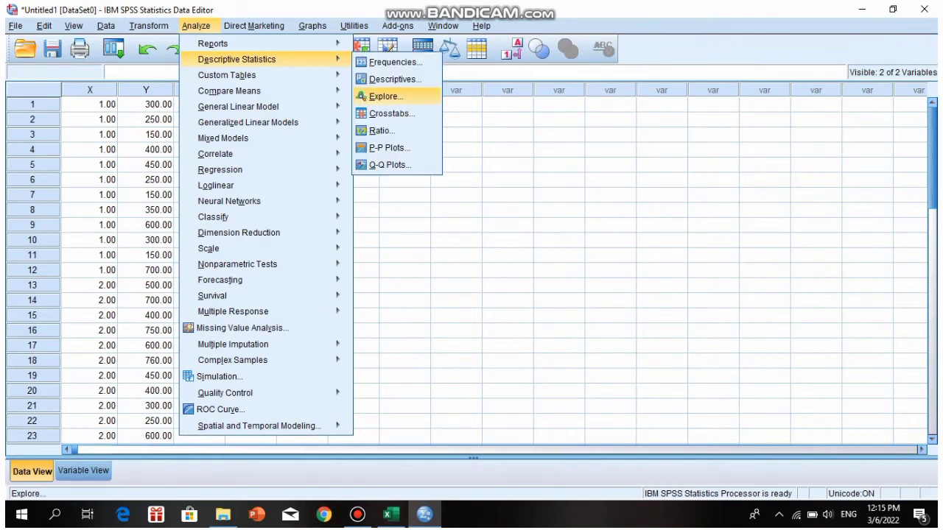
pyautogui.click(386, 96)
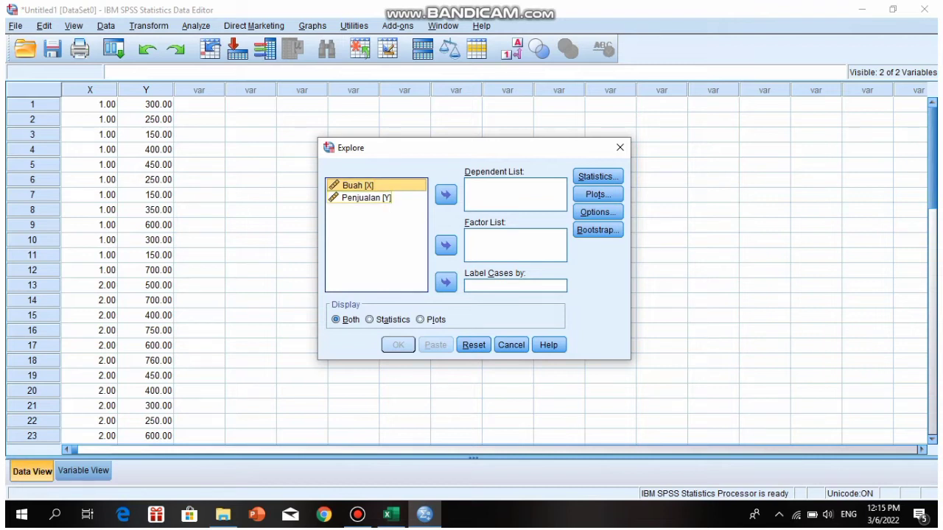
pyautogui.click(366, 197)
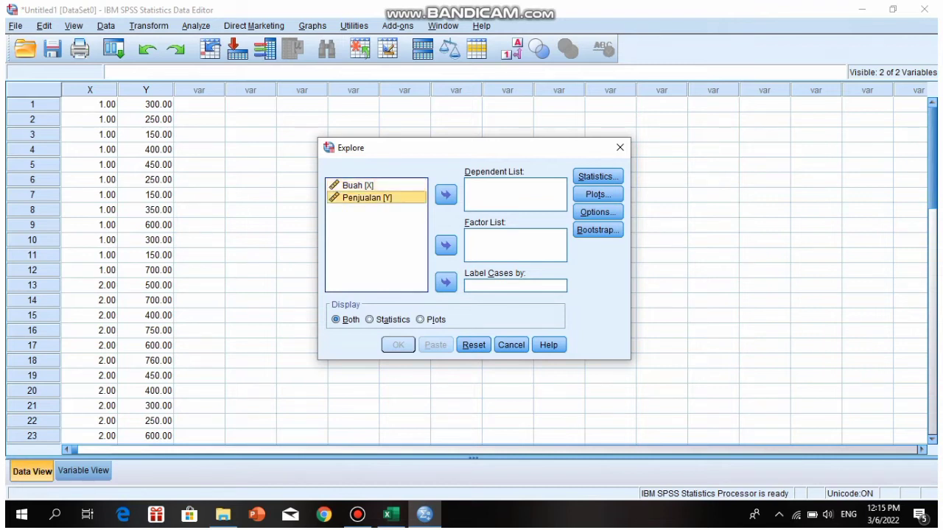
pyautogui.click(358, 185)
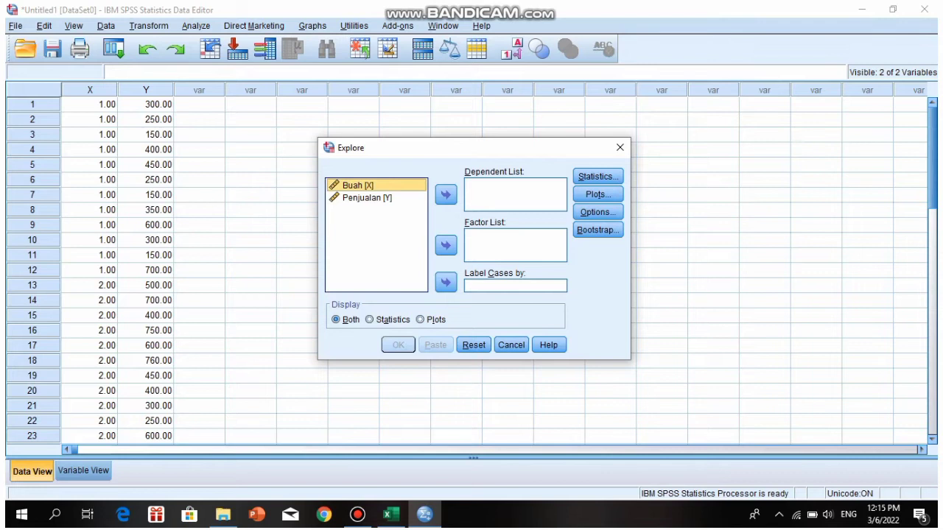
pyautogui.click(446, 246)
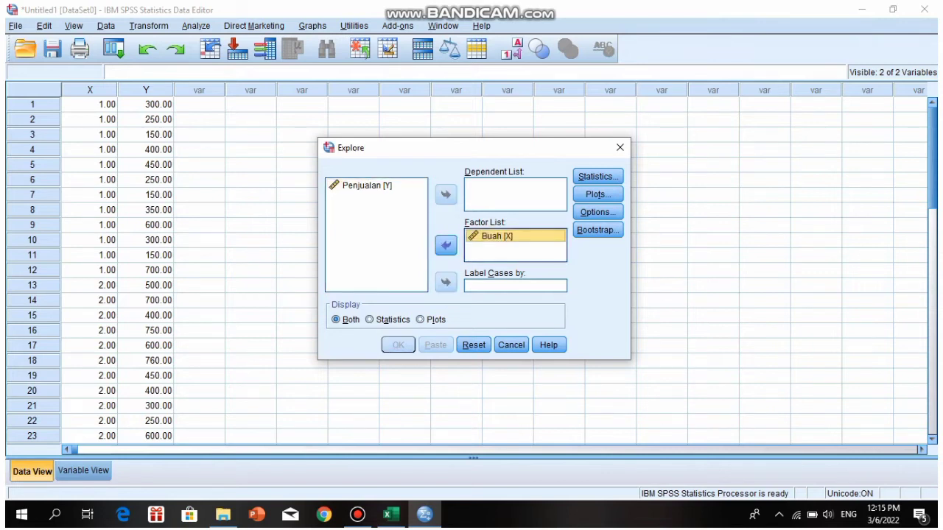
pyautogui.click(367, 186)
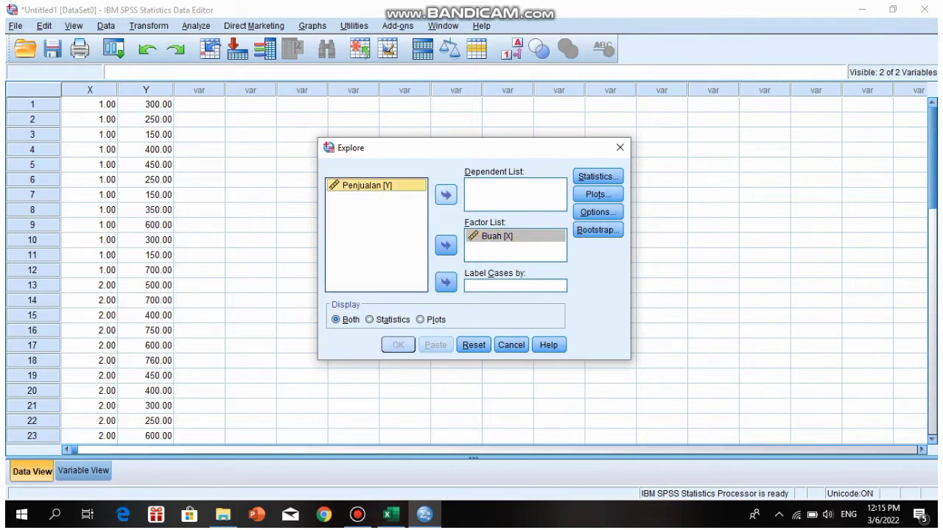
pyautogui.click(446, 194)
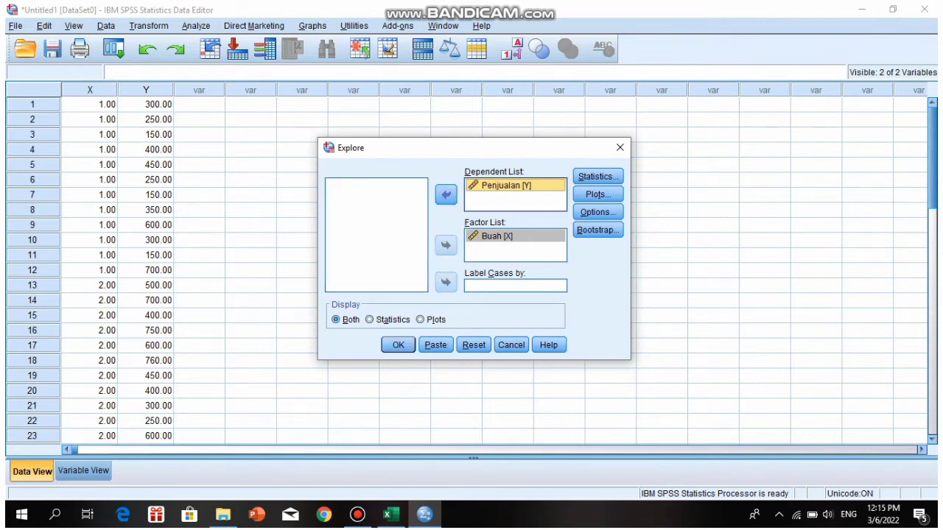
# Step: Include normality plots with tests in the Explore analysis and run it
pyautogui.click(598, 194)
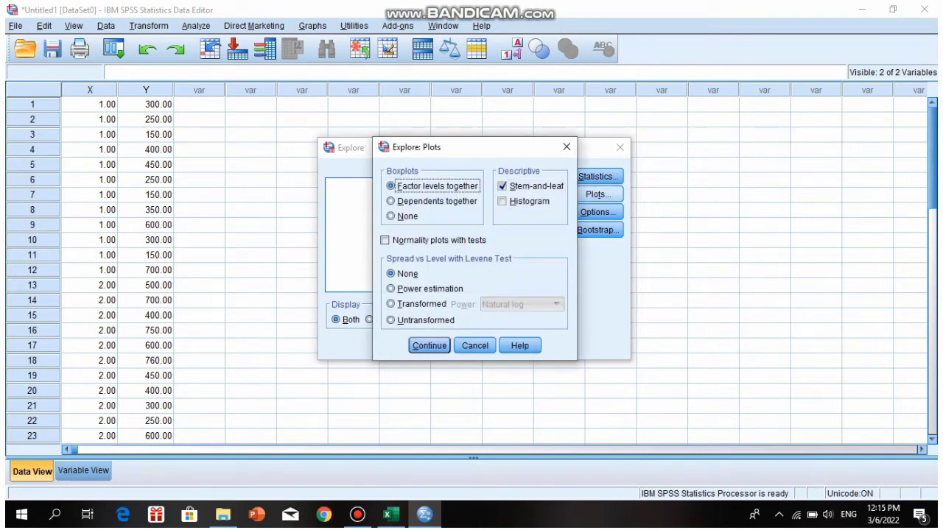
pyautogui.click(385, 240)
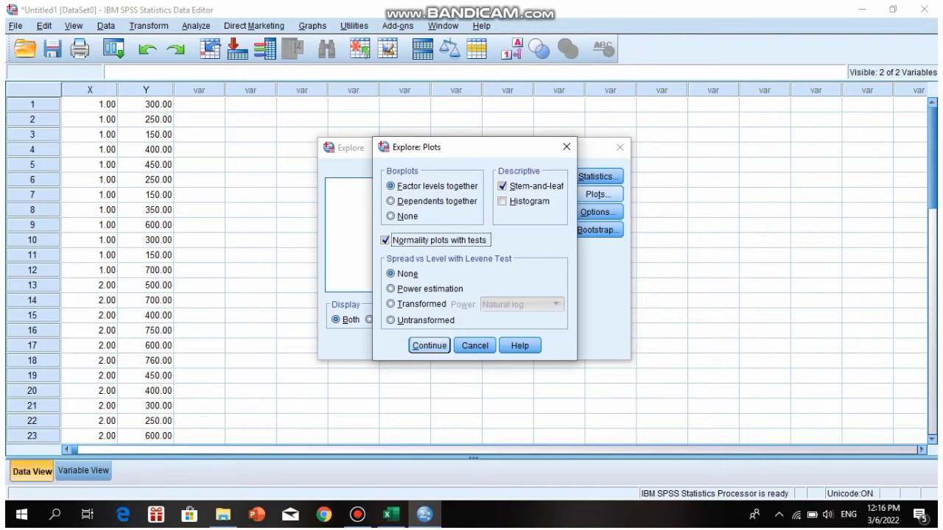
pyautogui.click(429, 346)
pyautogui.click(398, 345)
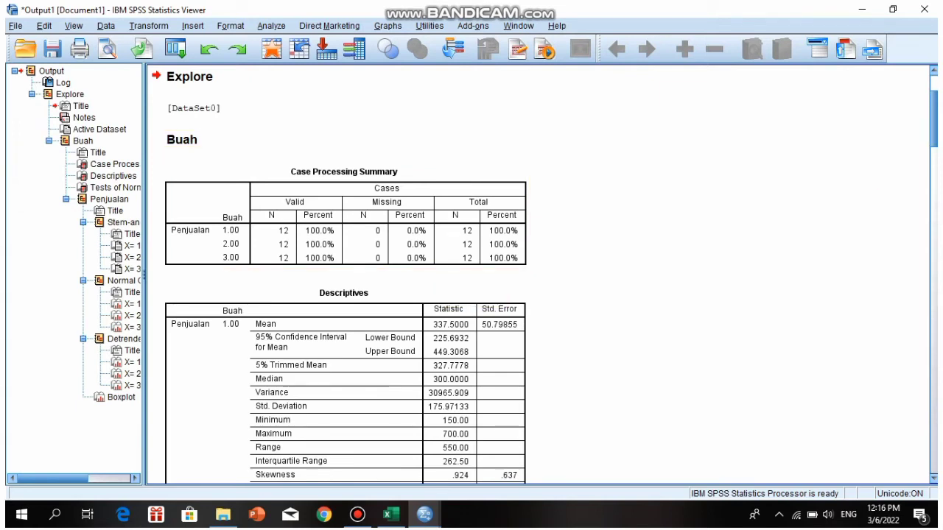
# Step: Find the Tests of Normality table in the Explore output and select it to examine the significance values
pyautogui.scroll(-3, 538, 275)
pyautogui.scroll(-10, 347, 275)
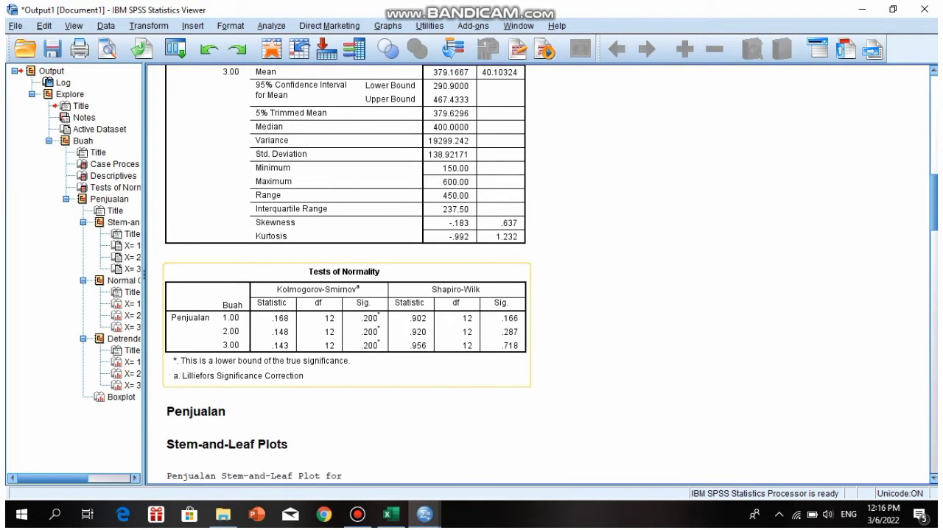
pyautogui.click(346, 325)
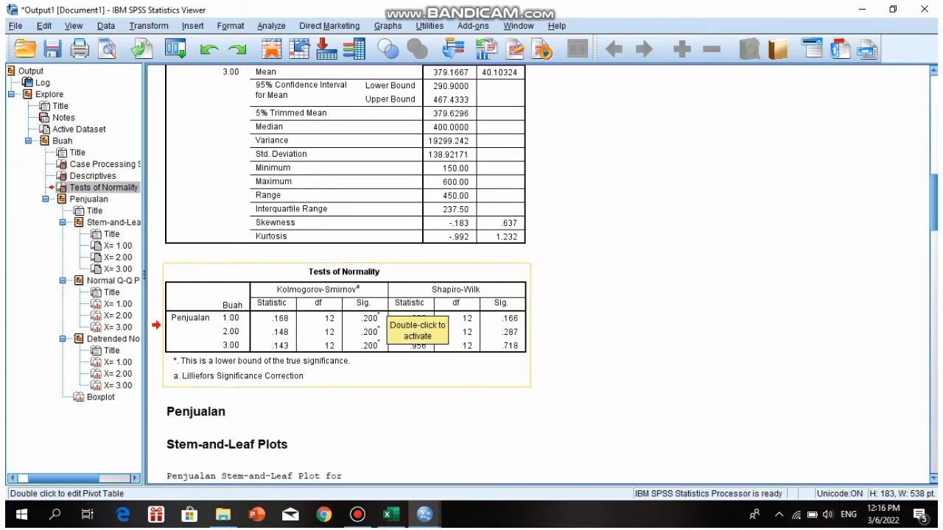
# Step: Return to the dataset and set up a One-Way ANOVA with Penjualan [Y] as the dependent variable and Buah [X] as the factor
pyautogui.click(424, 514)
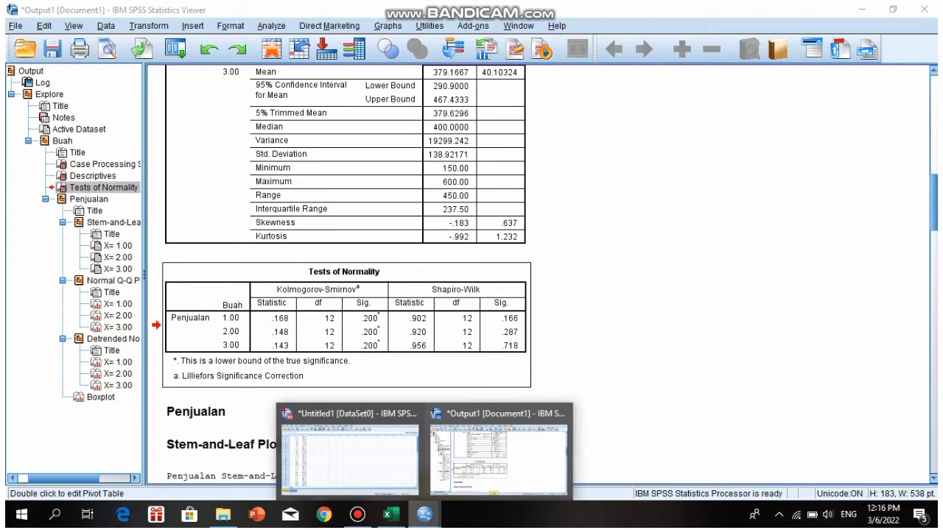
pyautogui.click(350, 453)
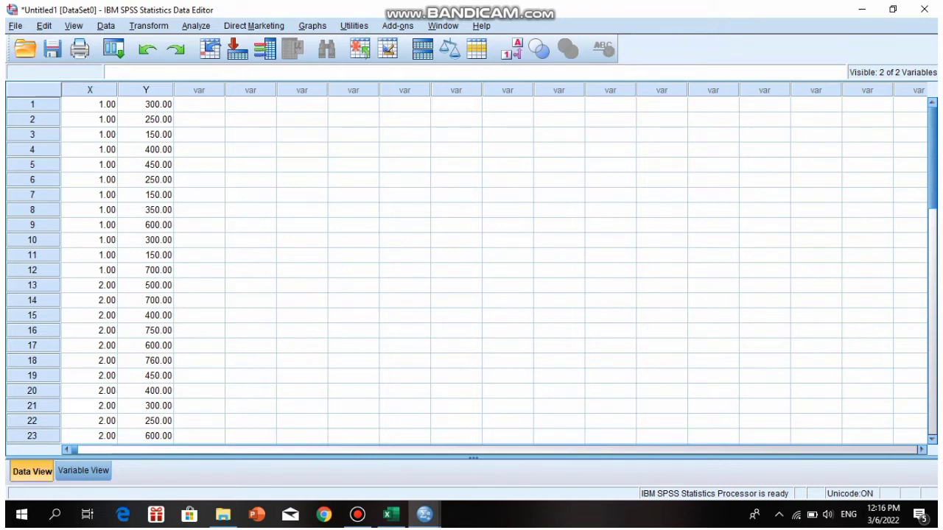
pyautogui.click(196, 26)
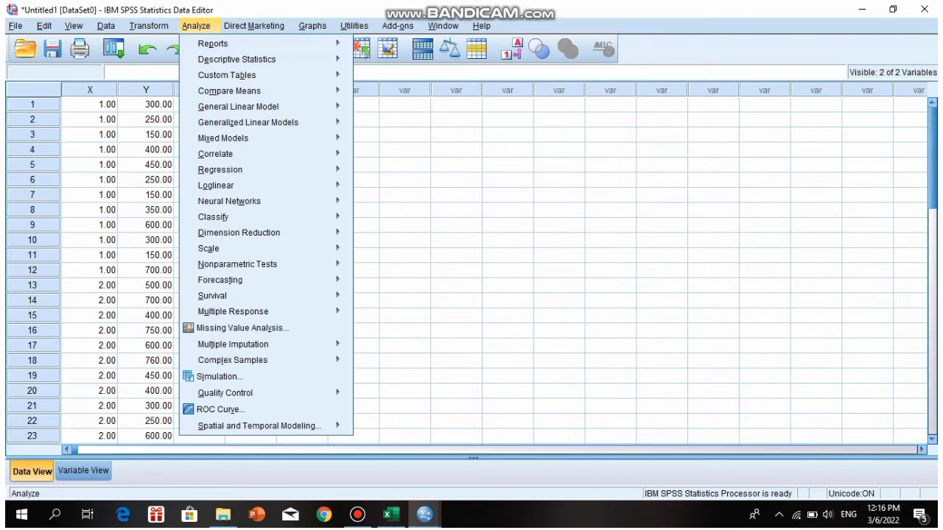
pyautogui.moveTo(243, 90)
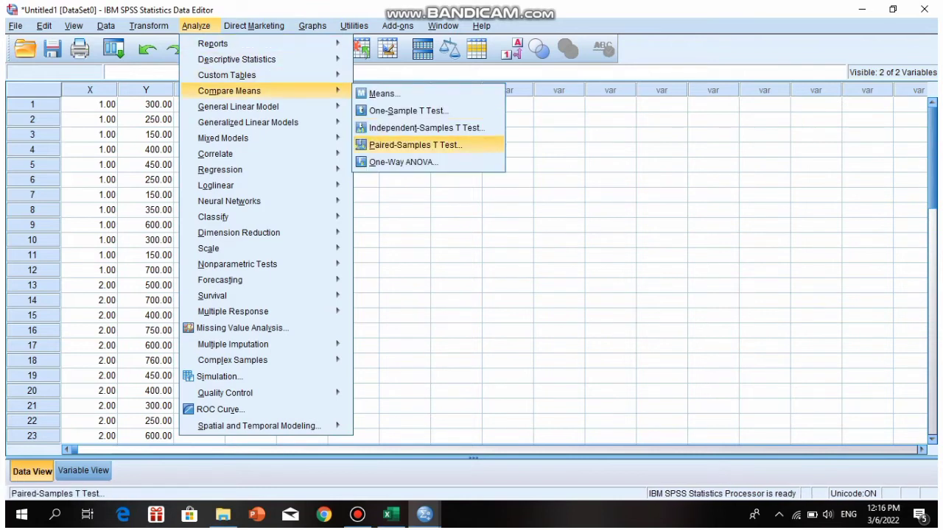
pyautogui.click(404, 162)
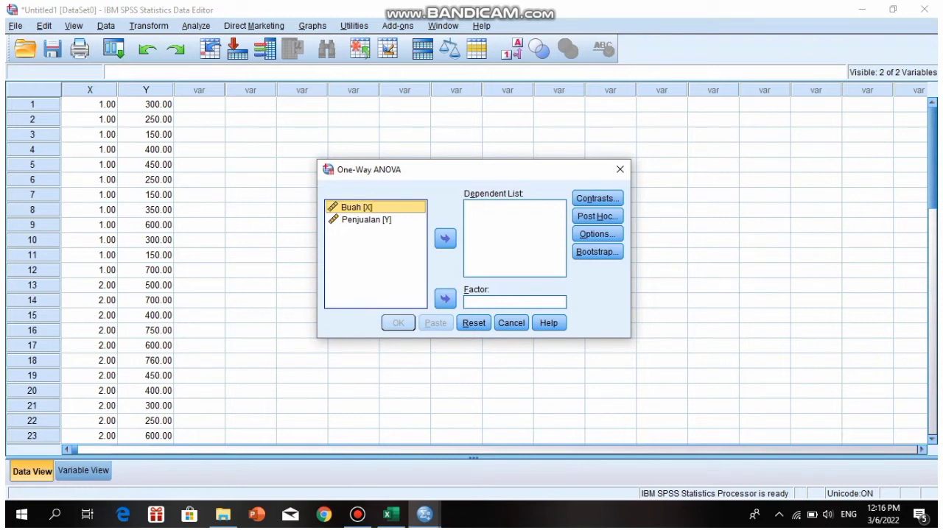
pyautogui.click(366, 219)
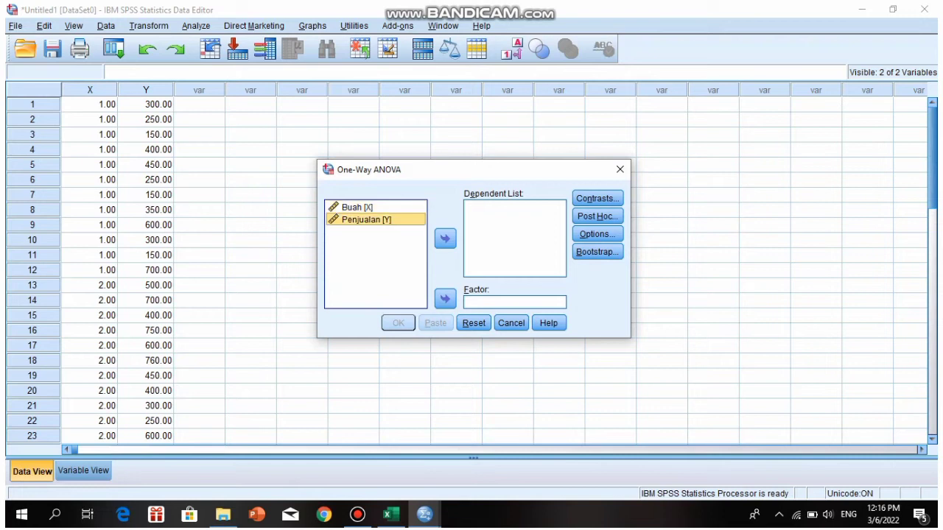
pyautogui.click(357, 207)
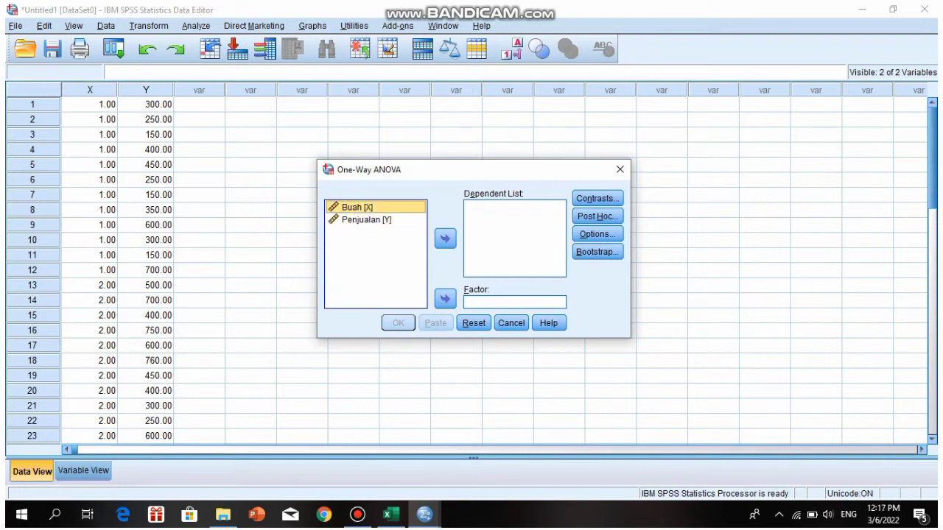
pyautogui.click(445, 299)
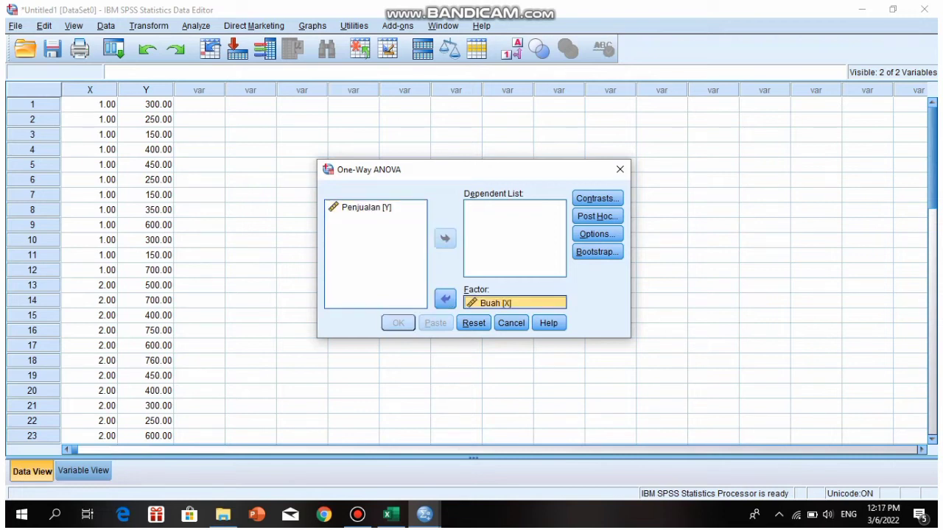
pyautogui.click(366, 208)
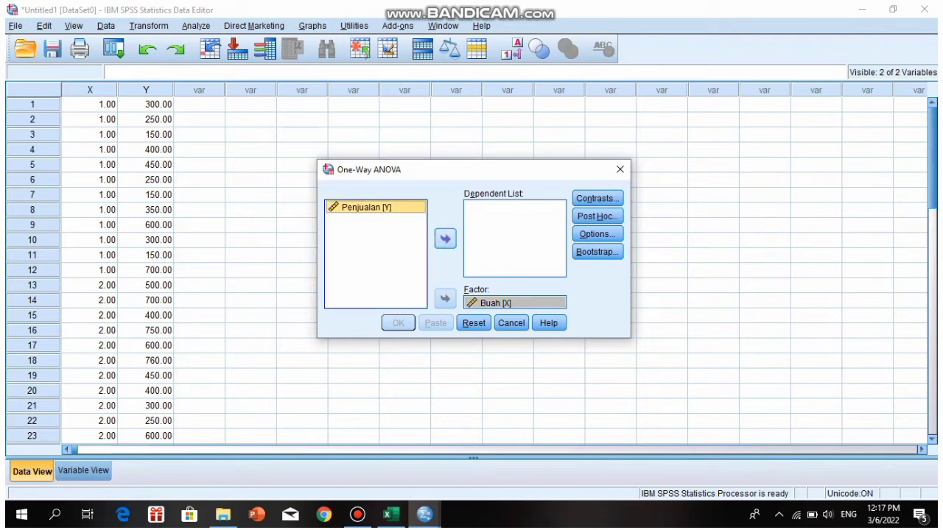
pyautogui.click(445, 238)
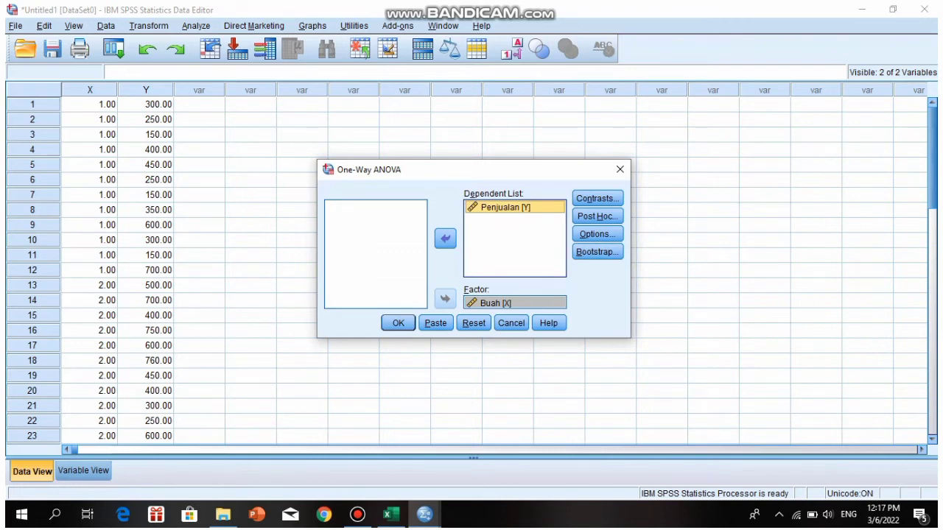
# Step: Add the Tukey post hoc test to the One-Way ANOVA
pyautogui.click(597, 216)
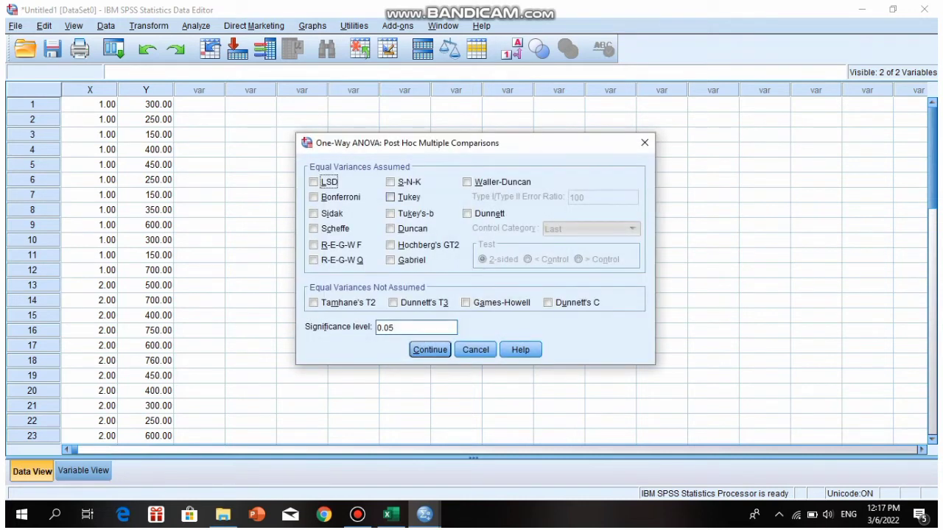
pyautogui.click(391, 197)
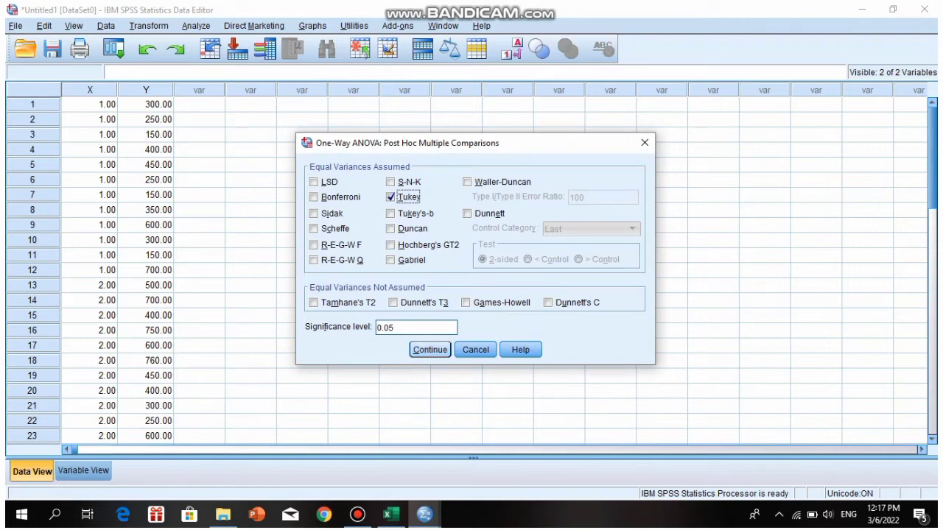
pyautogui.click(430, 350)
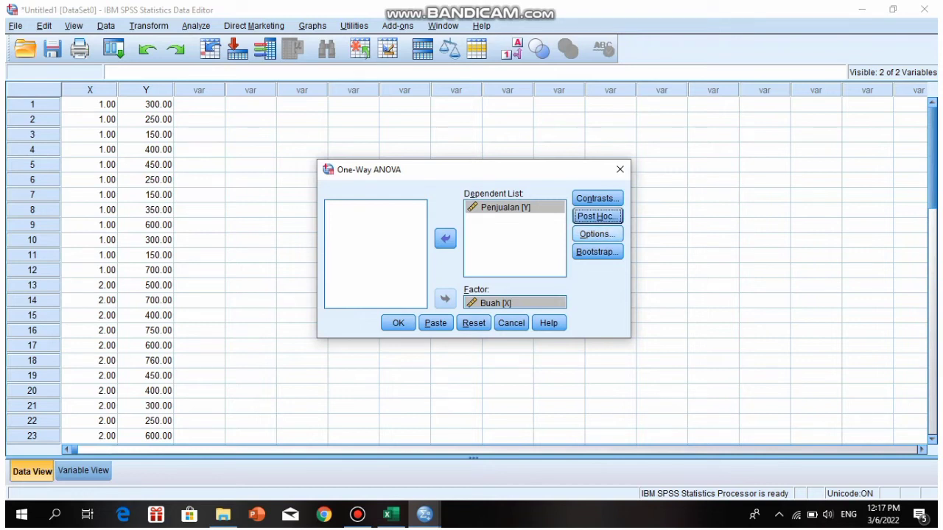
# Step: Include Descriptive statistics and the Homogeneity of variance test in the One-Way ANOVA, and run the analysis
pyautogui.click(596, 234)
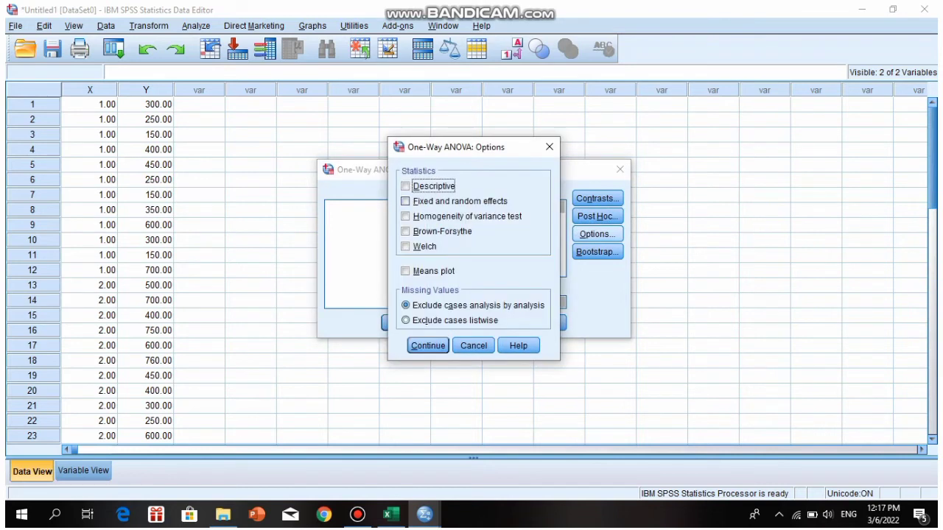
pyautogui.click(405, 186)
pyautogui.click(405, 217)
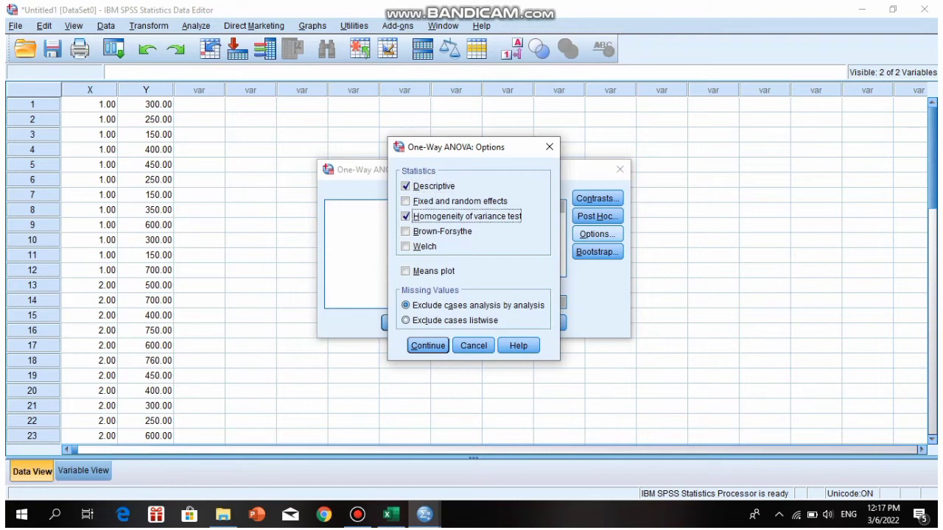
pyautogui.click(428, 346)
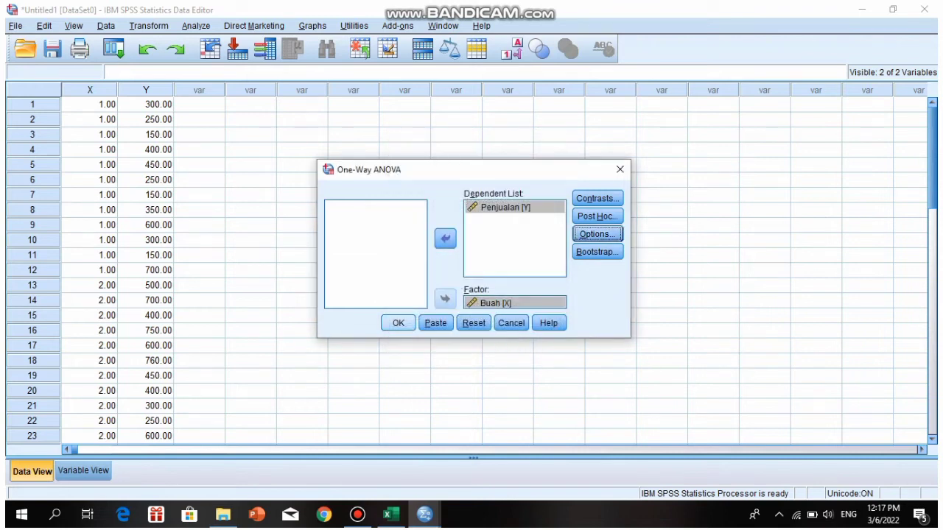
pyautogui.press('Return')
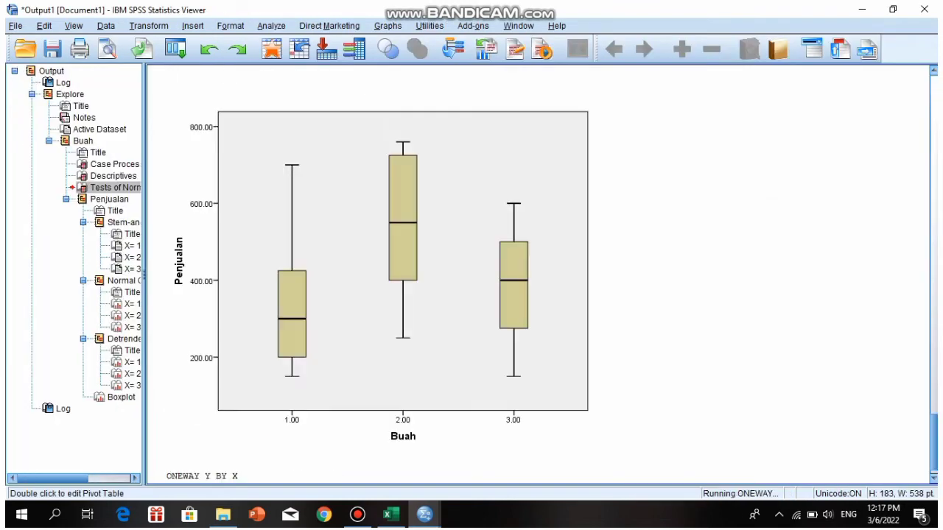
# Step: Examine the Oneway output: the Descriptives, Test of Homogeneity of Variances, ANOVA, Multiple Comparisons and Homogeneous Subsets tables
pyautogui.scroll(3, 428, 274)
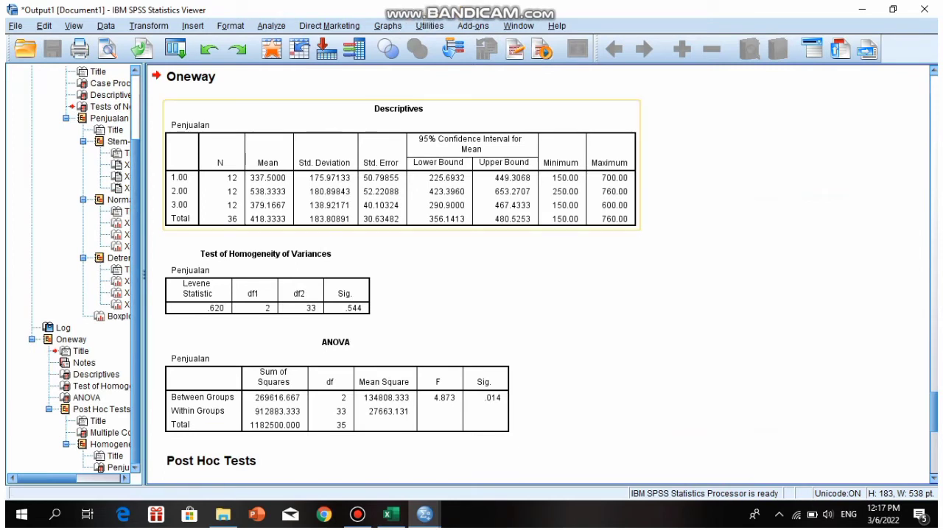
pyautogui.click(325, 177)
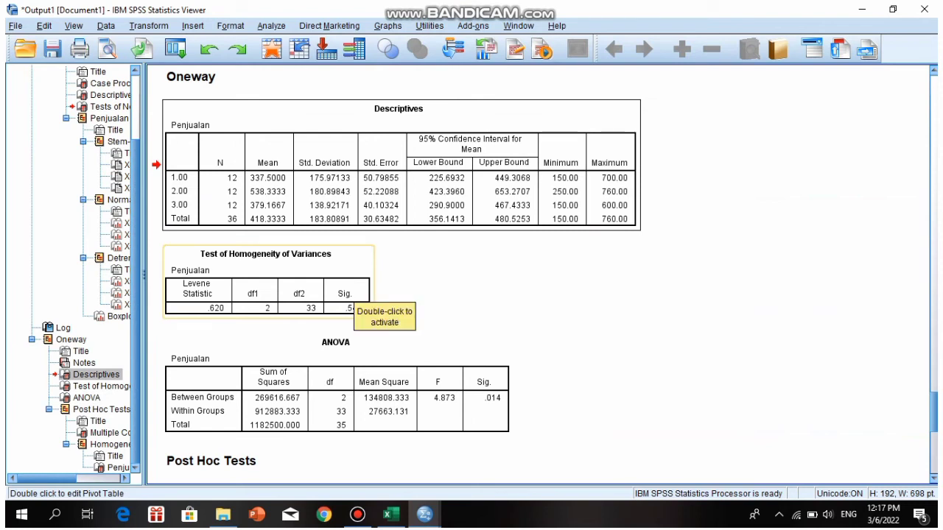
pyautogui.click(338, 344)
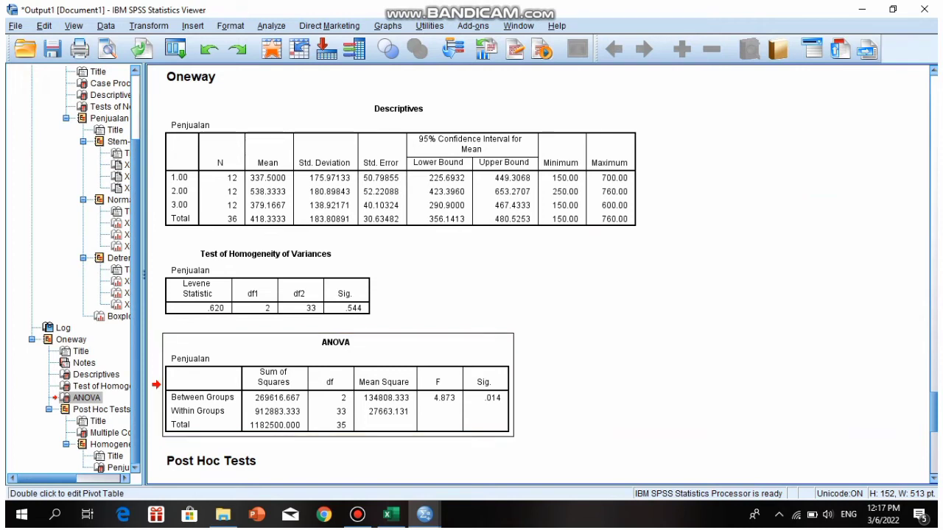
pyautogui.scroll(-10, 538, 272)
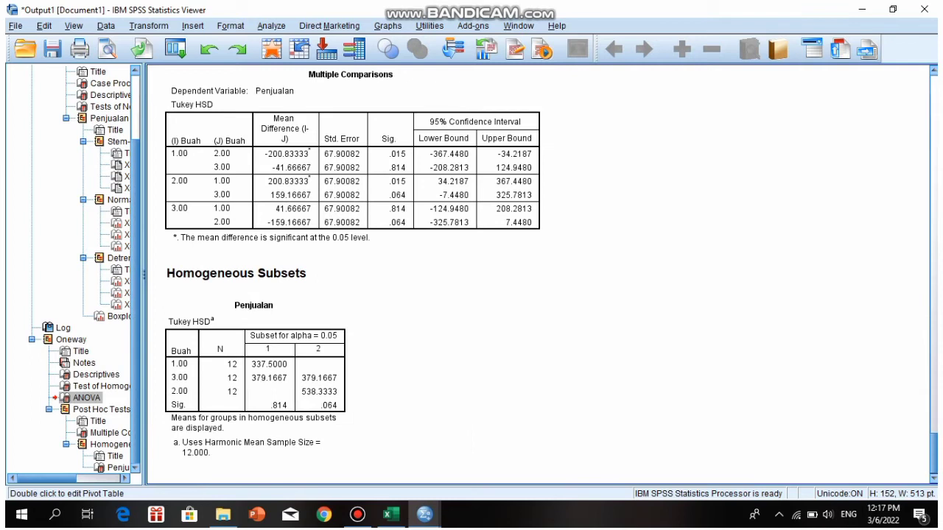
pyautogui.scroll(10, 538, 273)
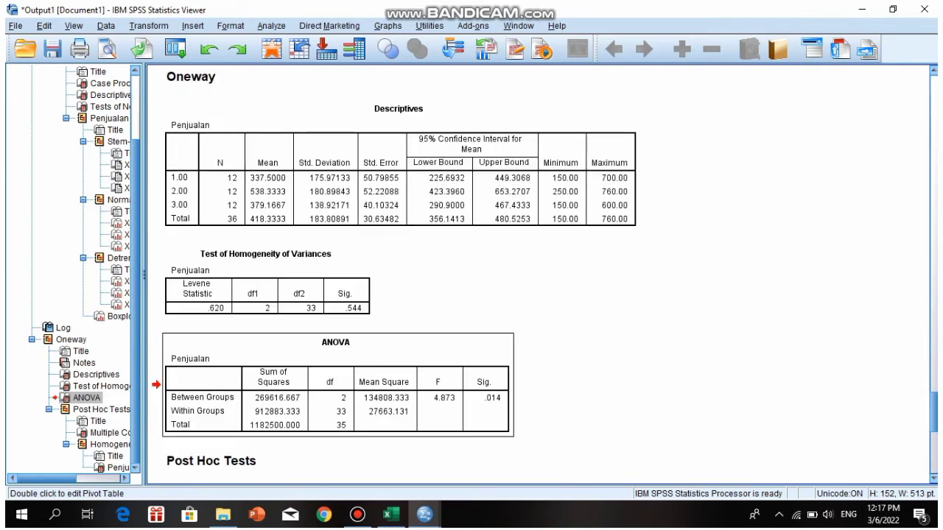
pyautogui.scroll(5, 538, 273)
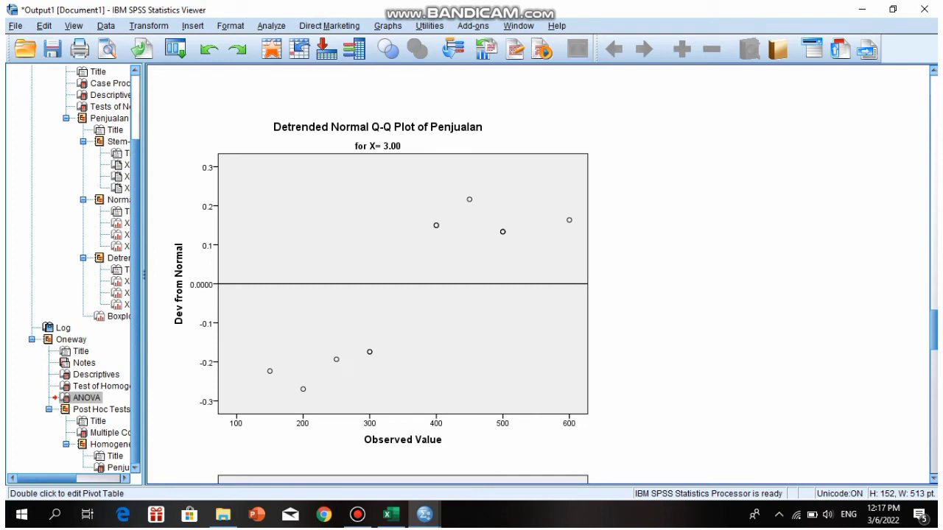
pyautogui.scroll(10, 538, 273)
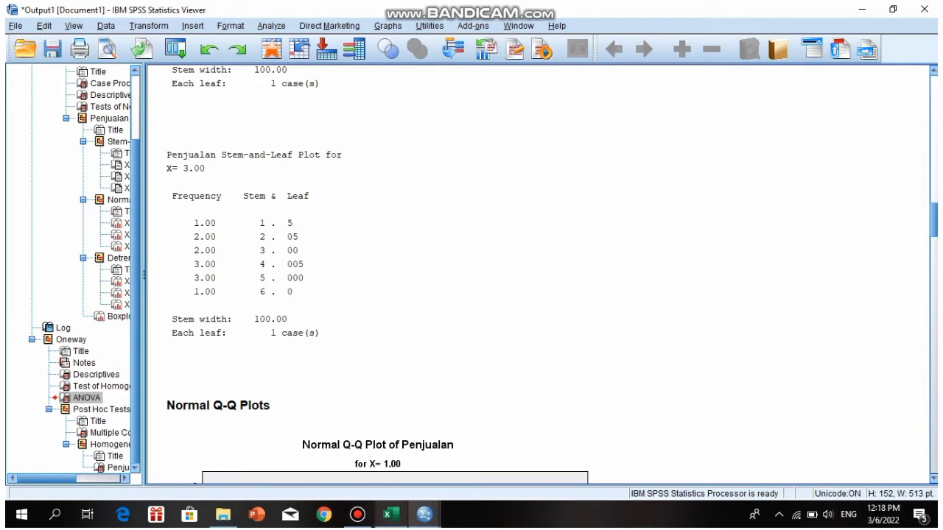
pyautogui.moveTo(388, 514)
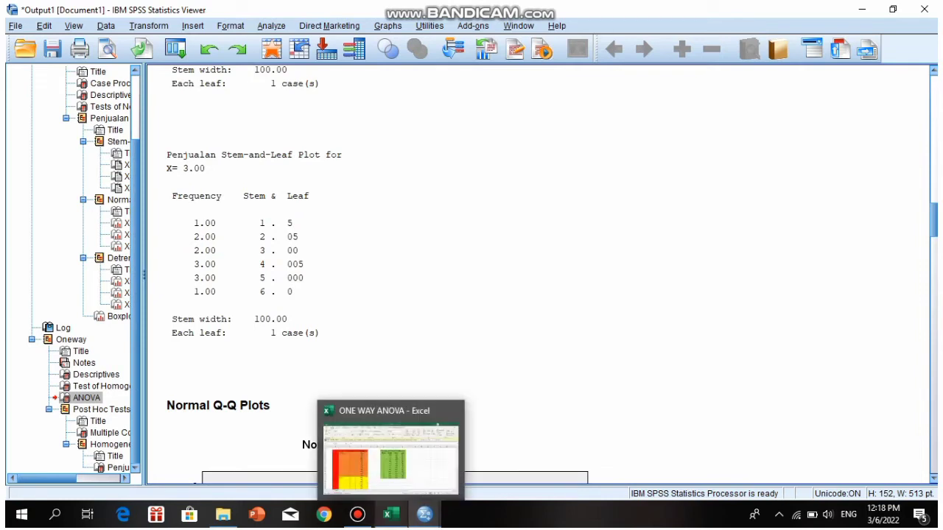
pyautogui.moveTo(425, 514)
pyautogui.click(350, 456)
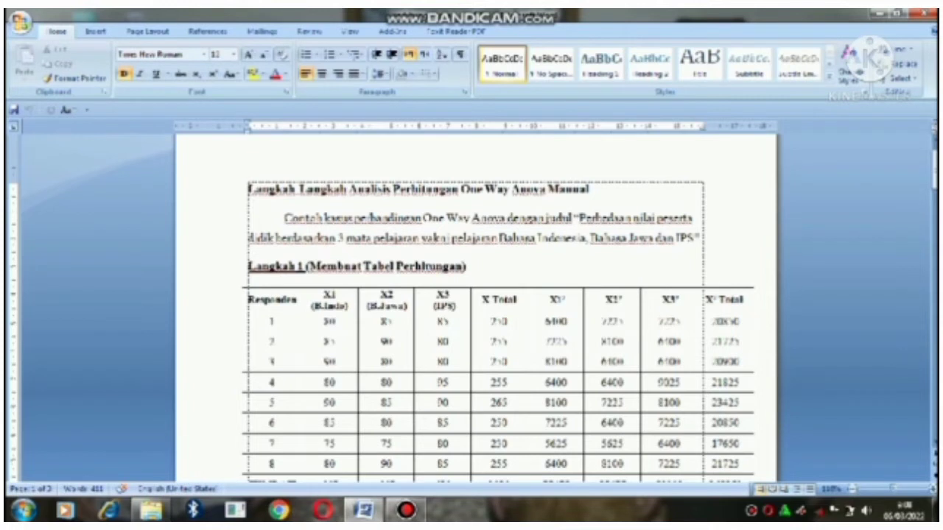
# Step: Read the manual One Way Anova calculation in Word: the Langkah 1 calculation table and the Langkah 2 SST computation
pyautogui.scroll(-3, 476, 310)
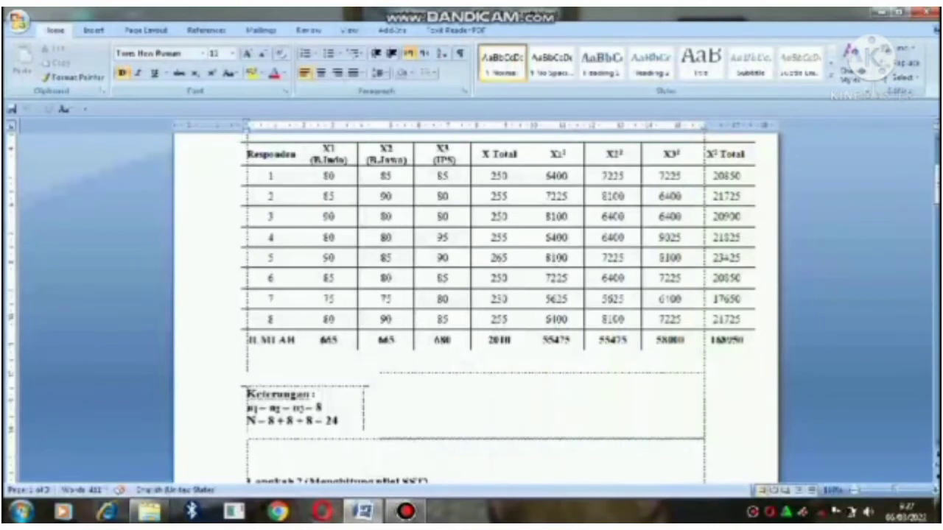
pyautogui.click(602, 299)
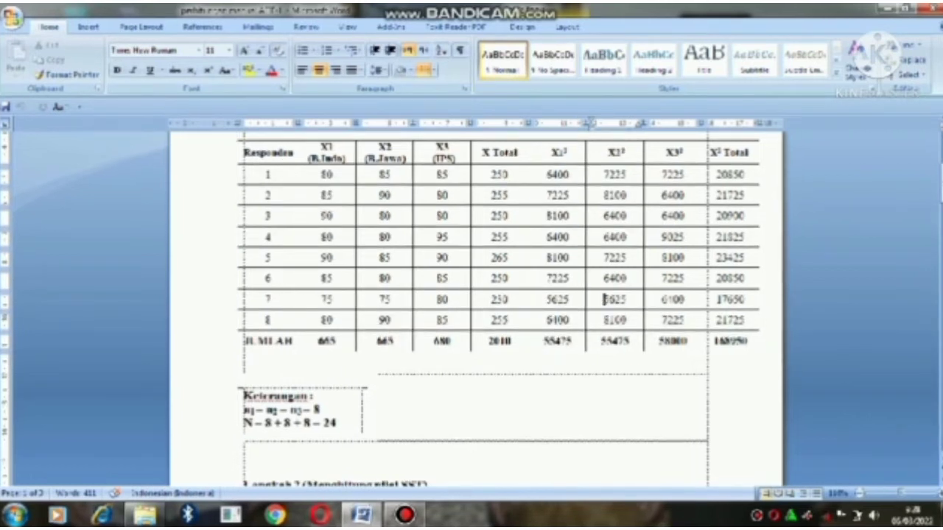
pyautogui.scroll(-6, 476, 294)
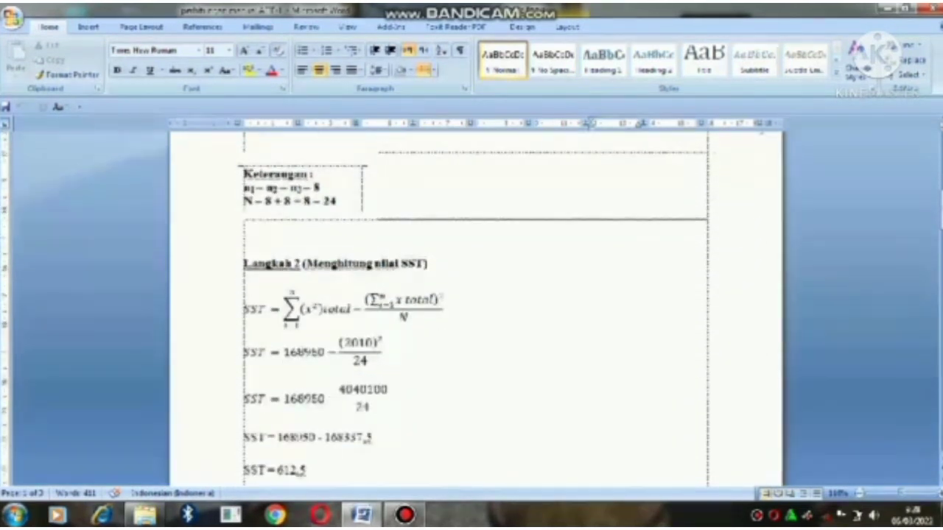
pyautogui.scroll(-2, 475, 295)
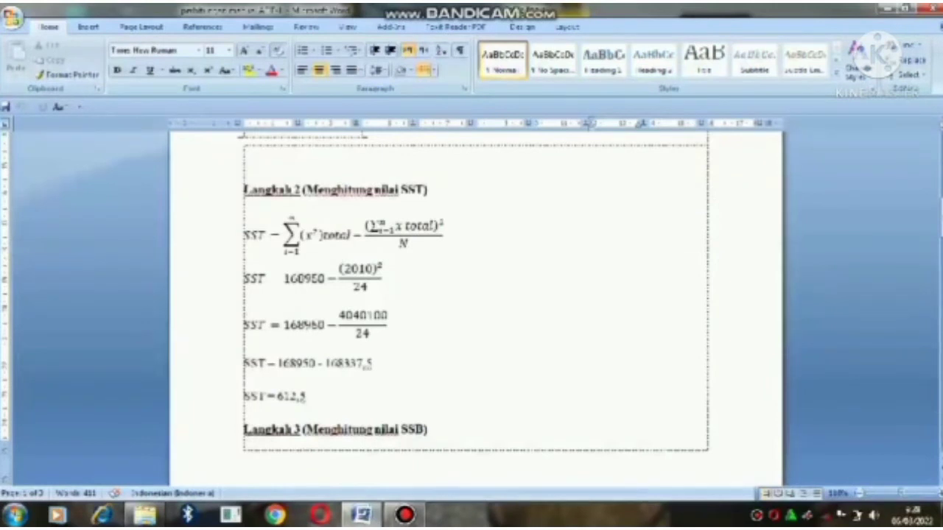
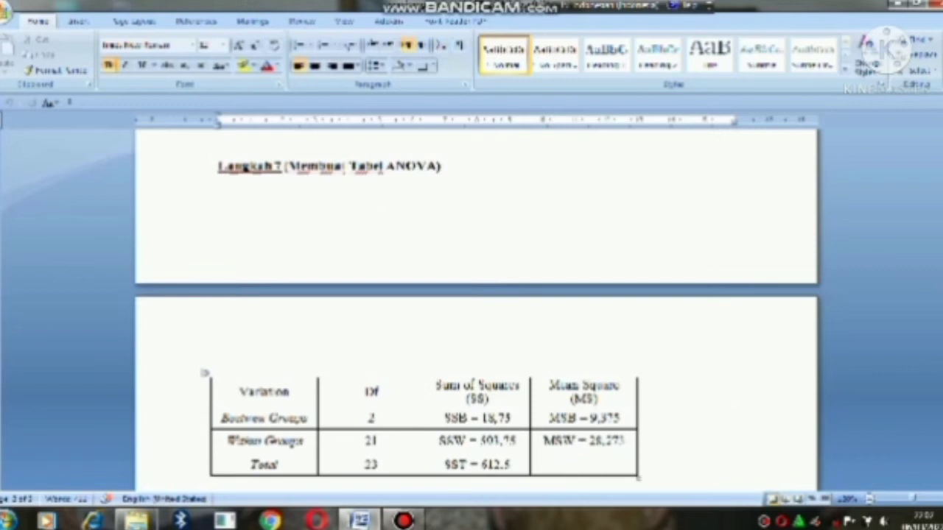
# Step: Review Langkah 5 to Langkah 8 of the manual calculation: MSB, MSW, the ANOVA table and the F hitung value
pyautogui.scroll(3, 476, 309)
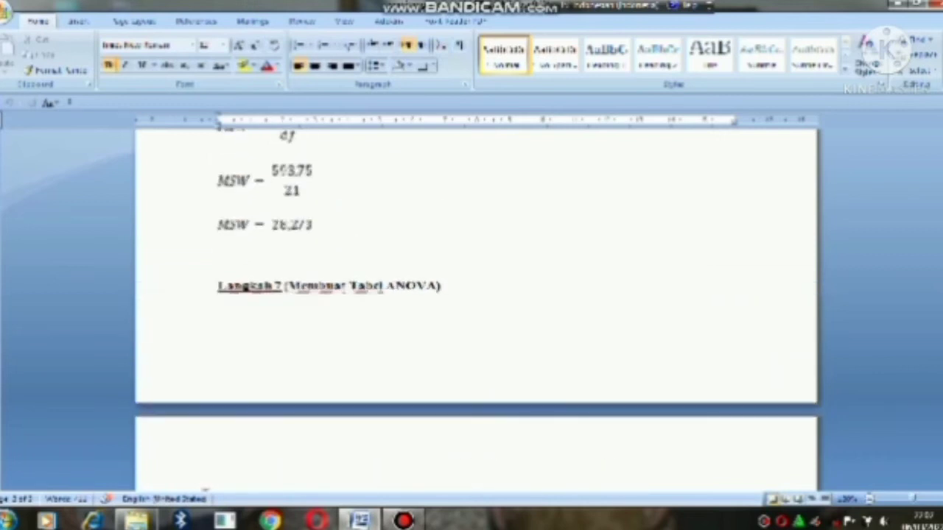
pyautogui.scroll(4, 476, 310)
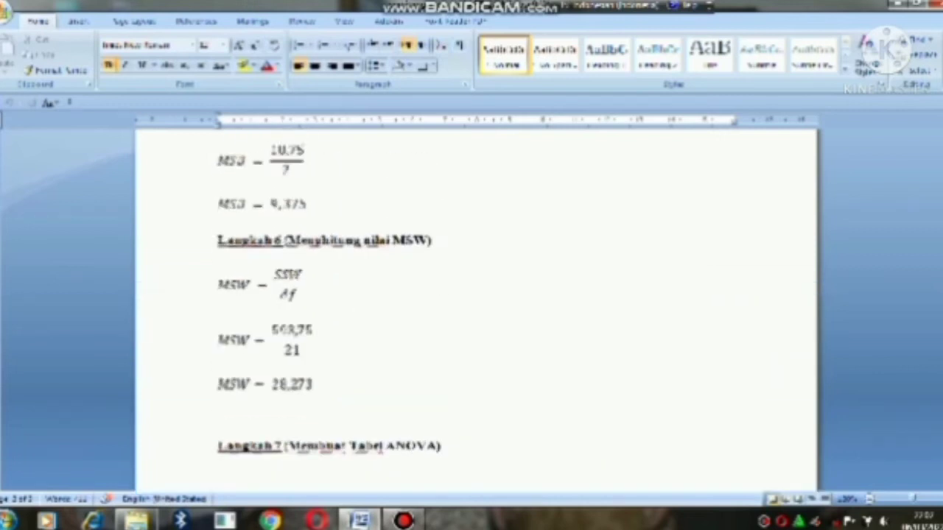
pyautogui.scroll(2, 476, 309)
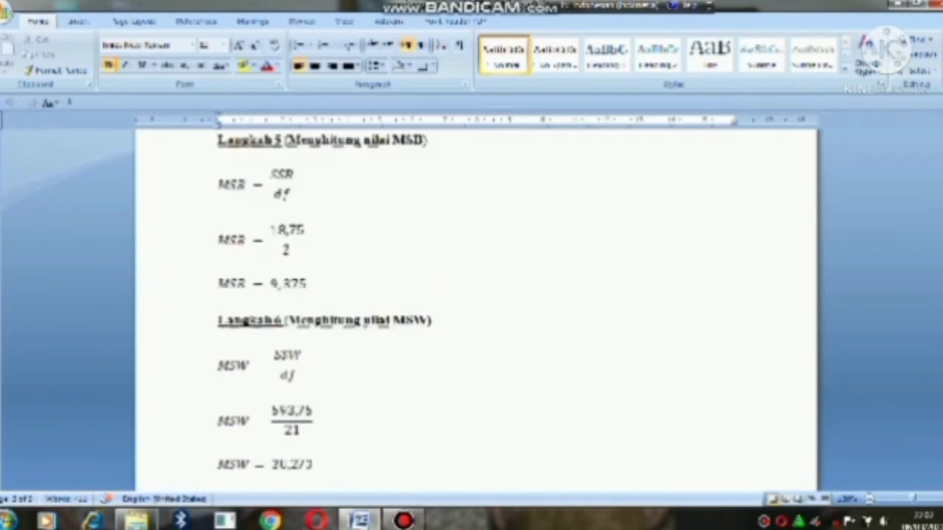
pyautogui.scroll(-10, 476, 309)
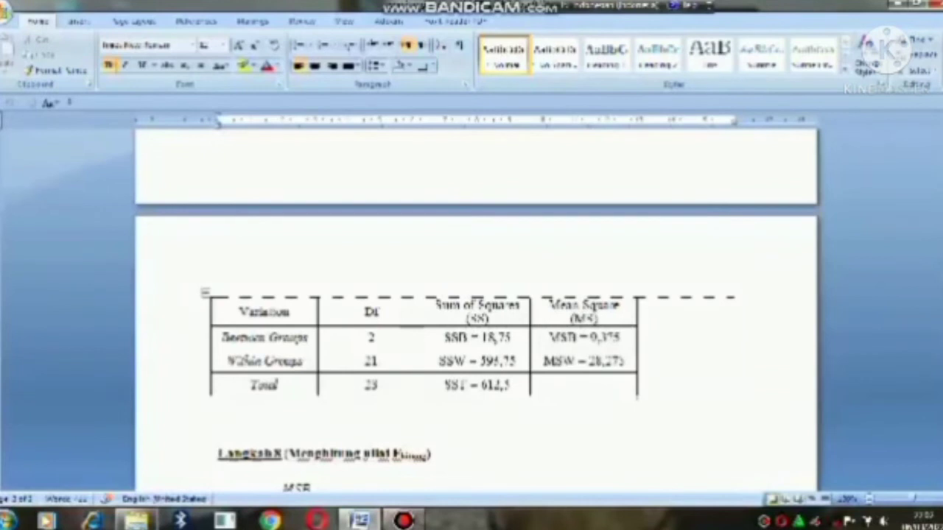
pyautogui.scroll(6, 476, 309)
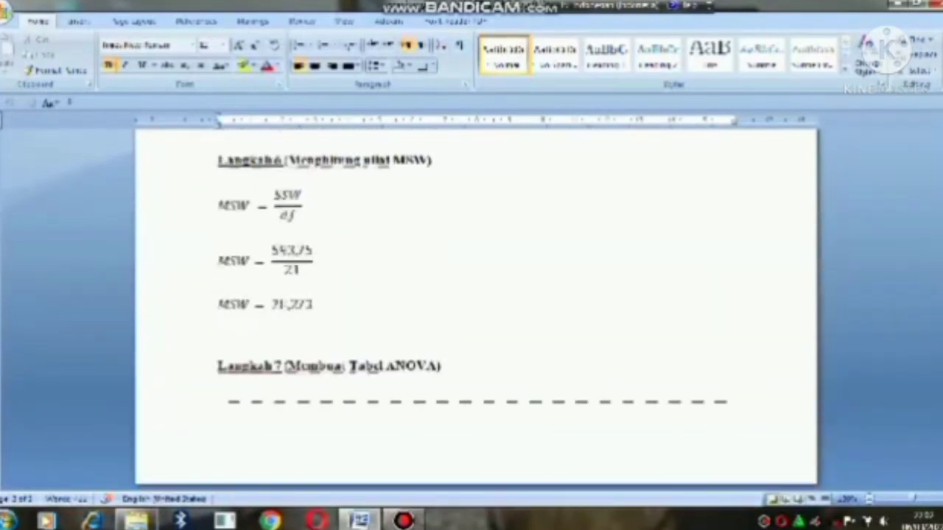
pyautogui.scroll(-6, 476, 309)
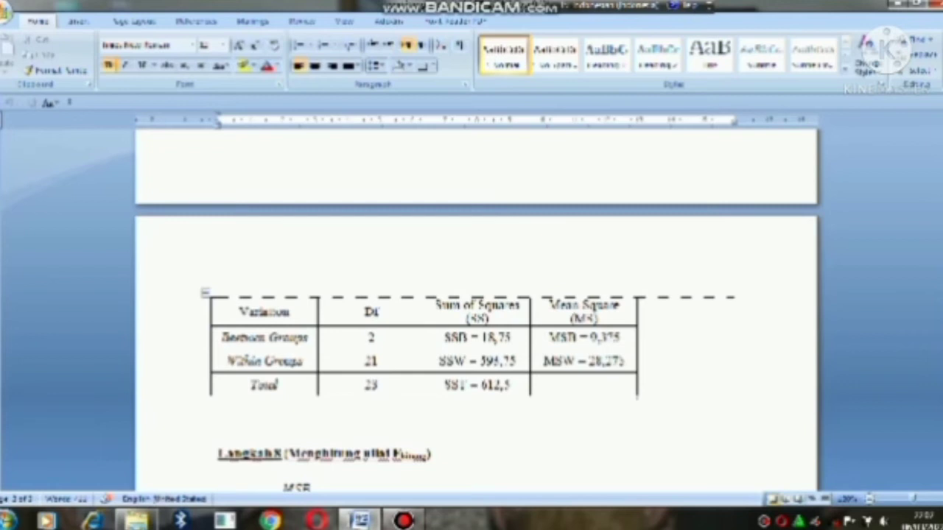
pyautogui.scroll(-3, 476, 310)
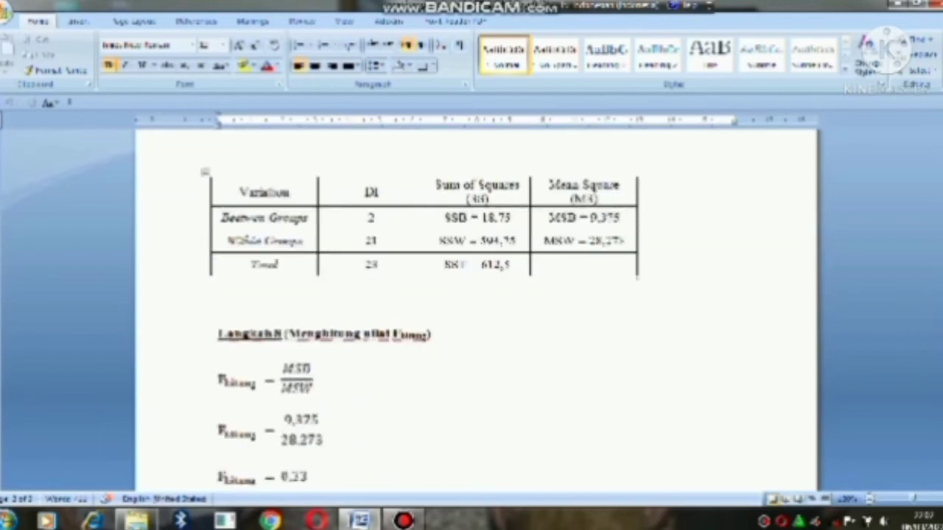
pyautogui.scroll(-2, 476, 310)
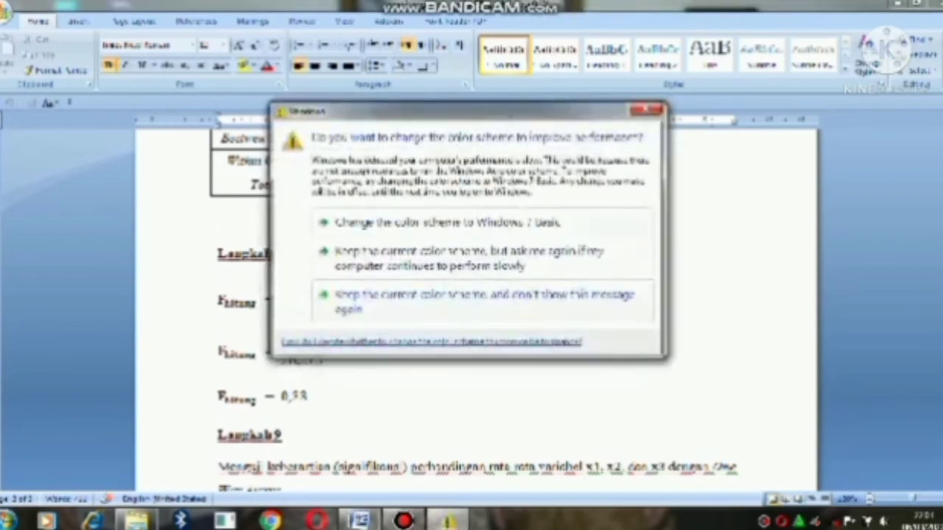
# Step: Dismiss the Windows color scheme prompts and read Langkah 9 with its hypotheses, test statistics and decision
pyautogui.click(647, 110)
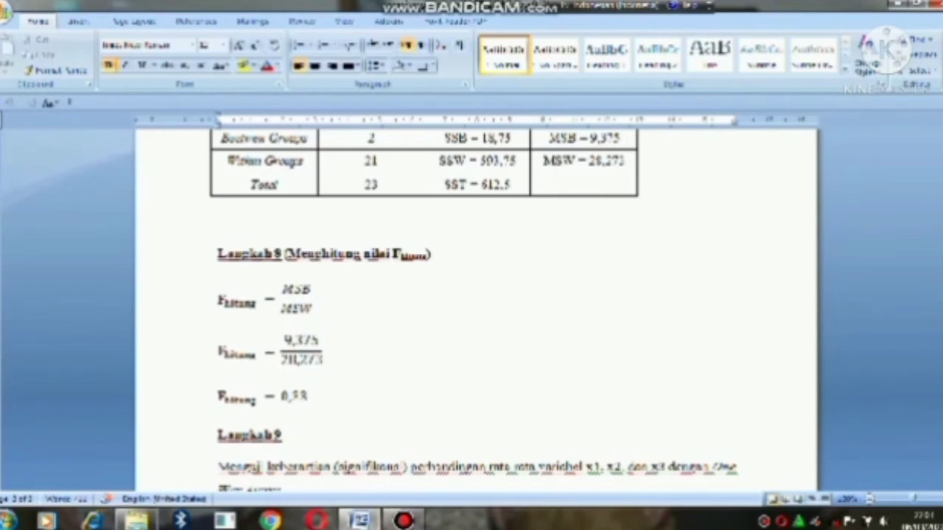
pyautogui.scroll(-3, 476, 309)
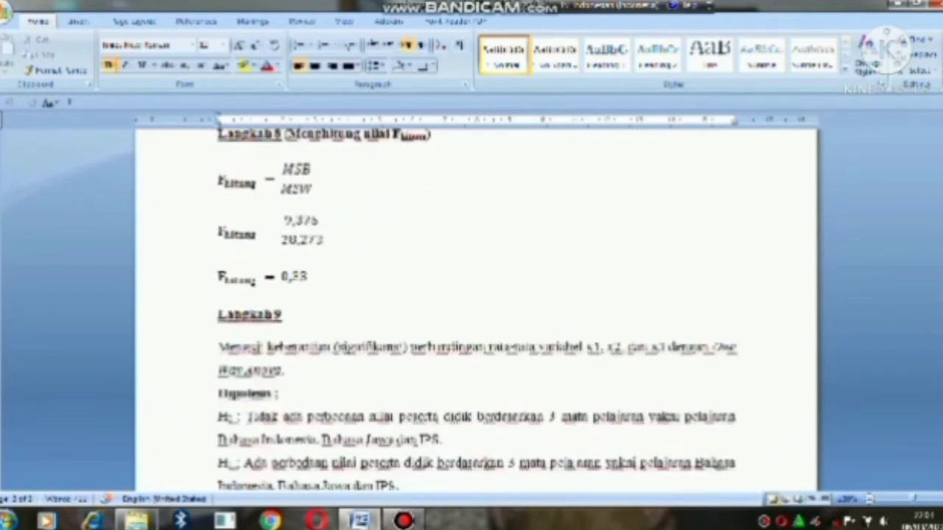
pyautogui.scroll(-3, 476, 309)
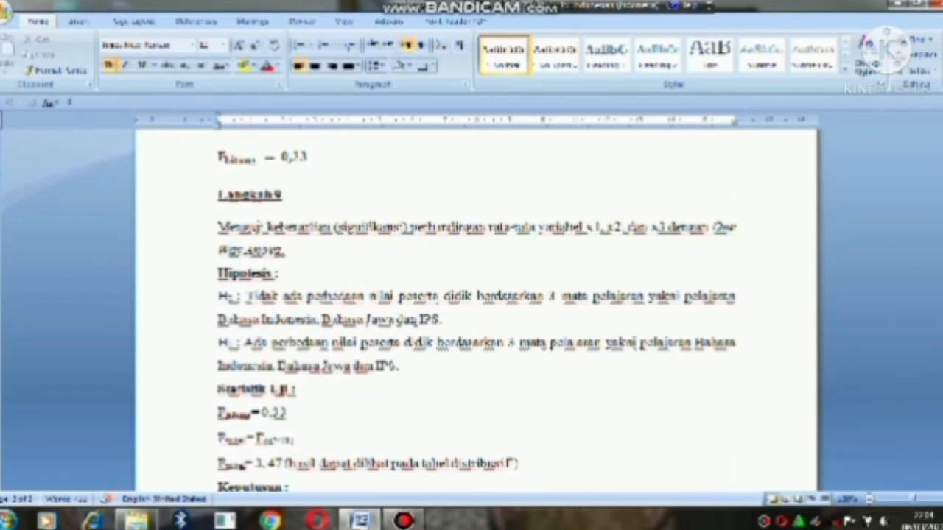
pyautogui.scroll(-1, 475, 309)
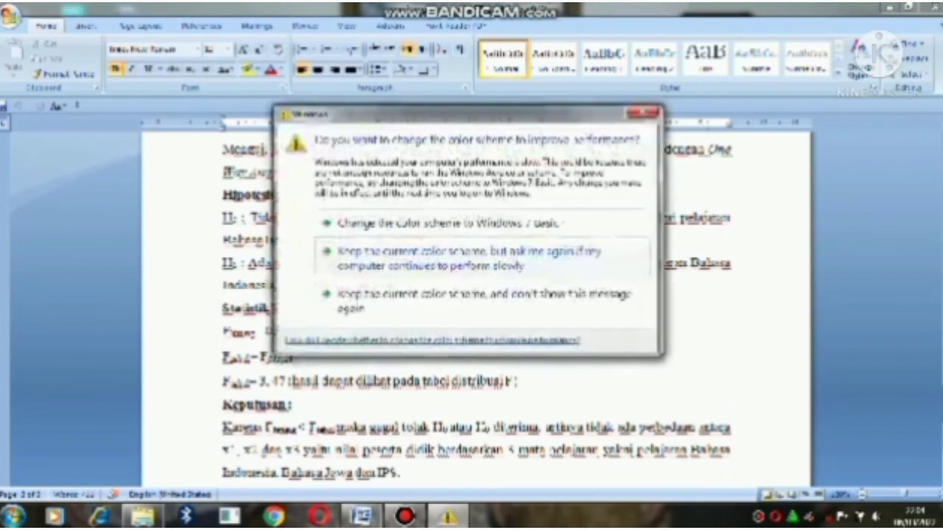
pyautogui.click(644, 113)
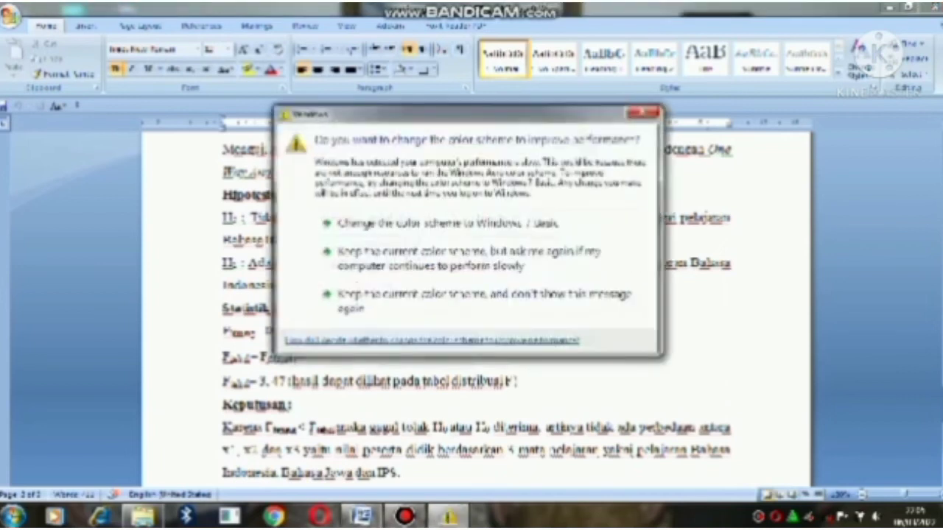
pyautogui.click(643, 112)
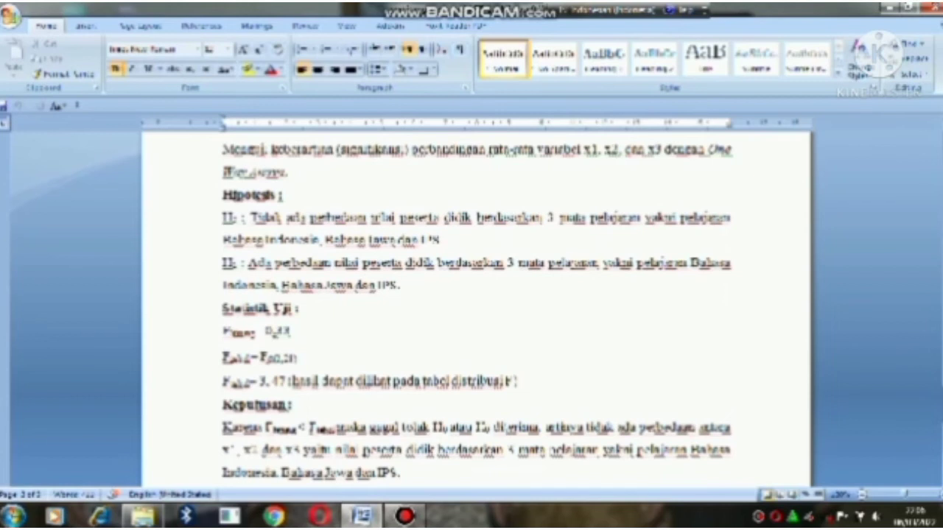
pyautogui.scroll(-1, 476, 295)
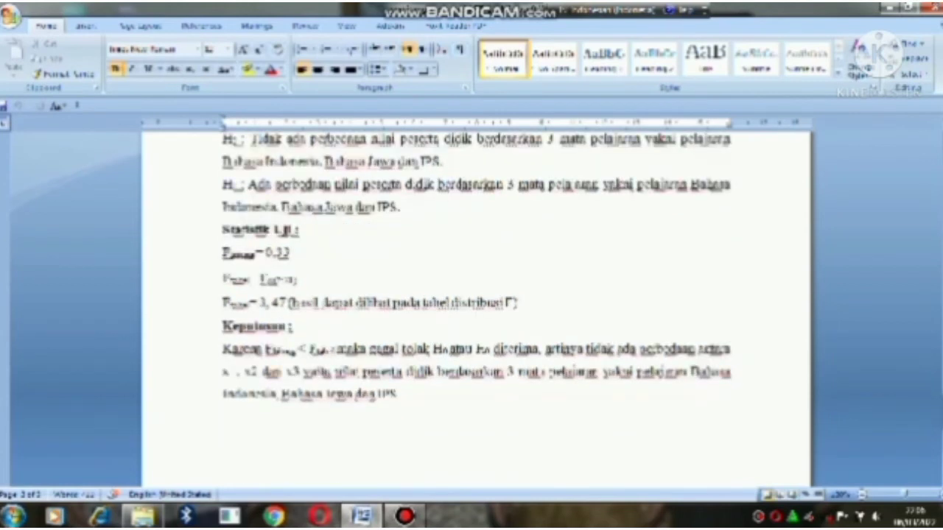
pyautogui.scroll(1, 476, 287)
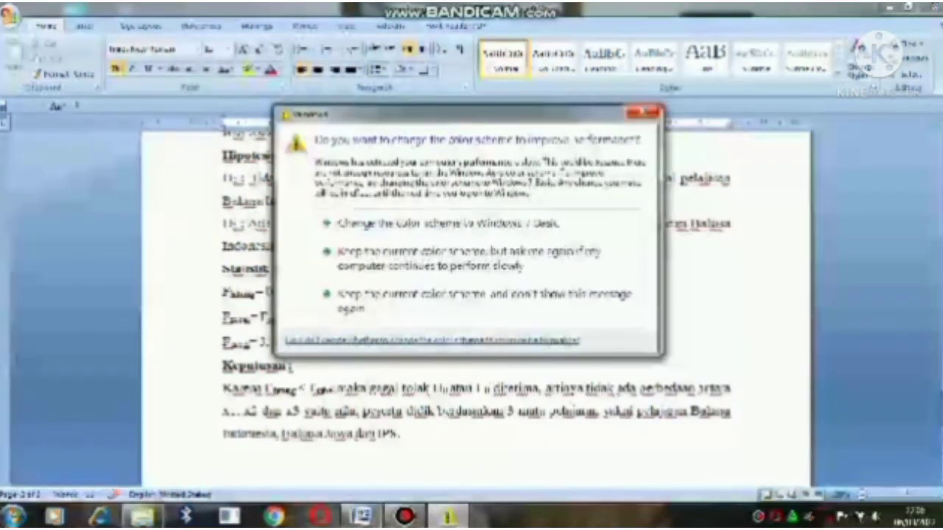
pyautogui.click(648, 113)
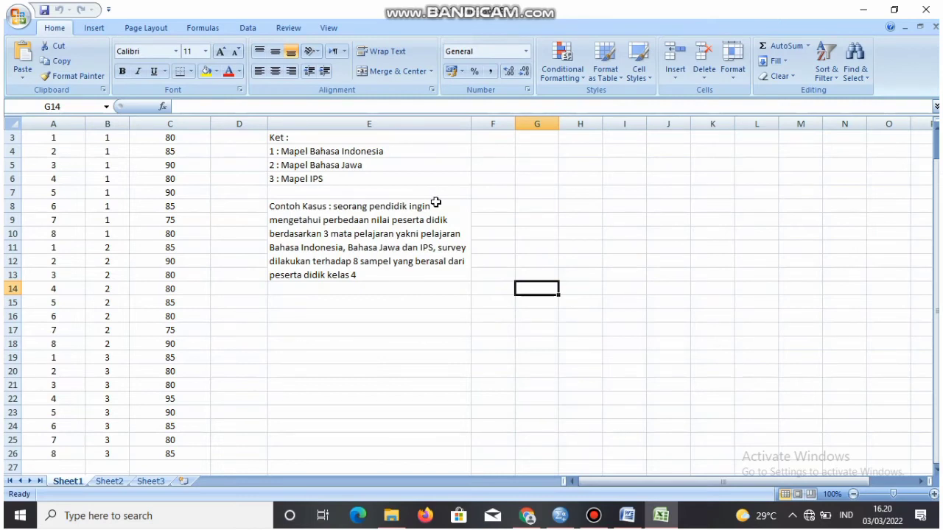
# Step: View the start of the Contoh Kasus One Way Anova sheet in Excel and switch to the variable definitions of the empty SPSS dataset
pyautogui.moveTo(937, 204); pyautogui.dragTo(937, 193)
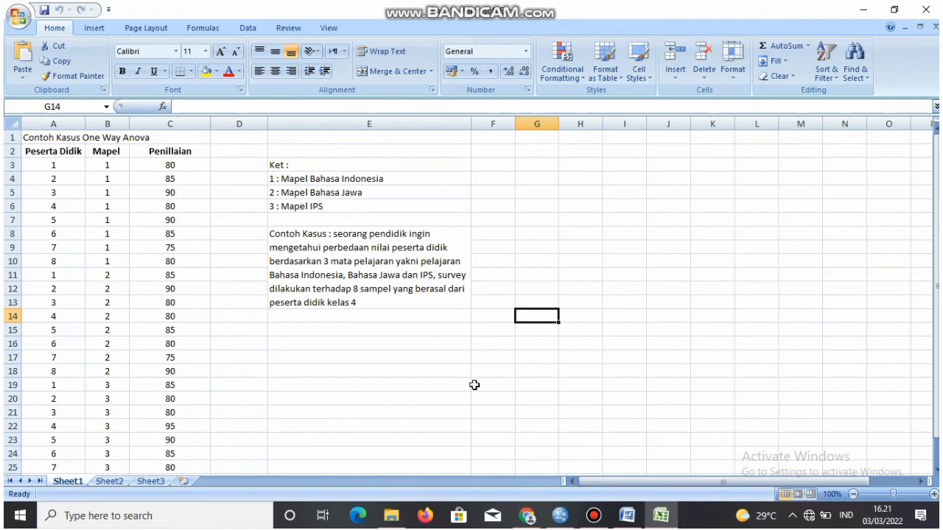
pyautogui.moveTo(558, 519)
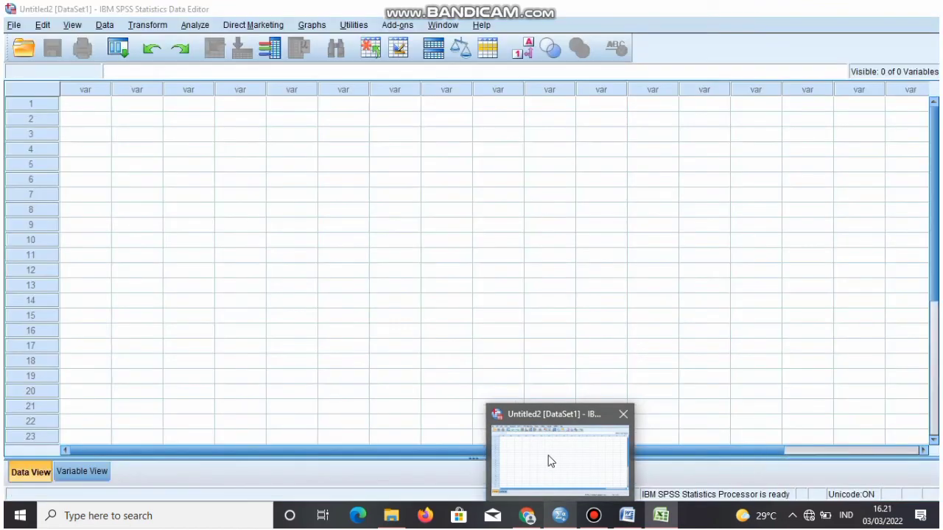
pyautogui.click(551, 462)
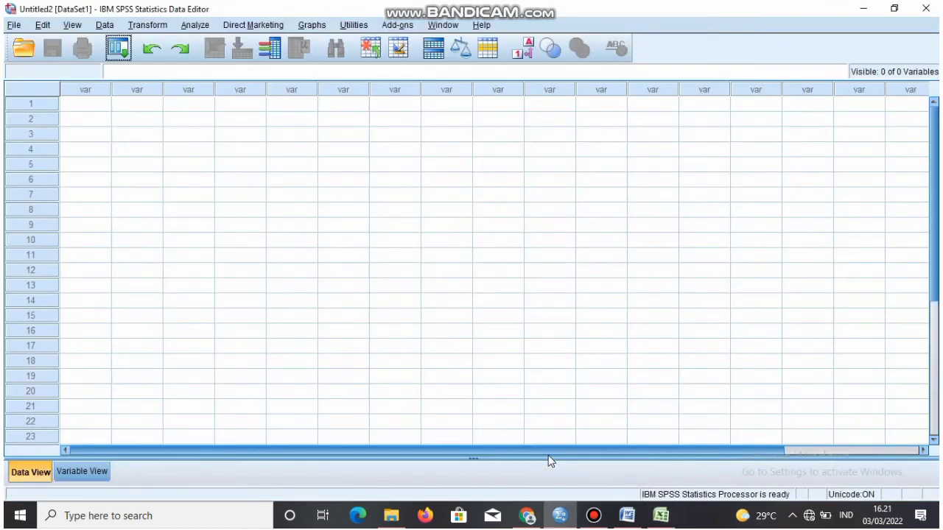
pyautogui.click(81, 472)
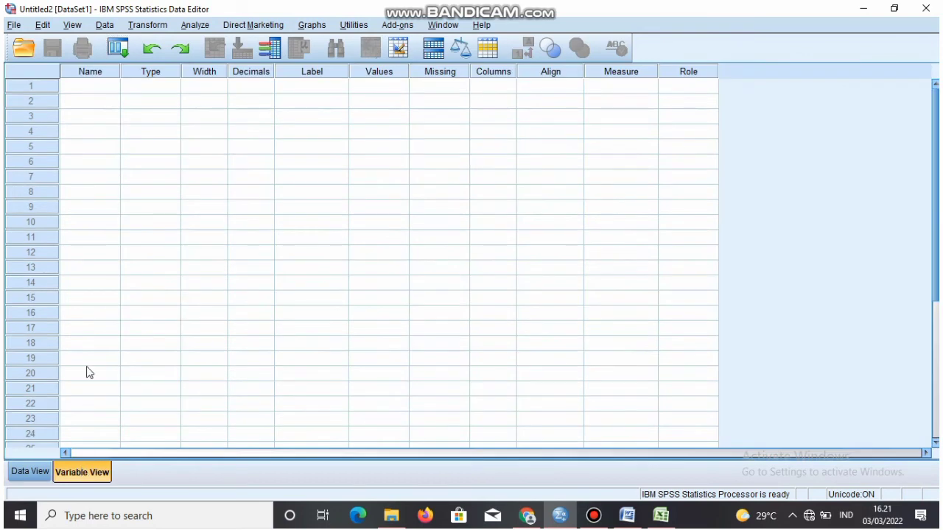
# Step: Define two variables named X and Y in the empty dataset
pyautogui.click(87, 90)
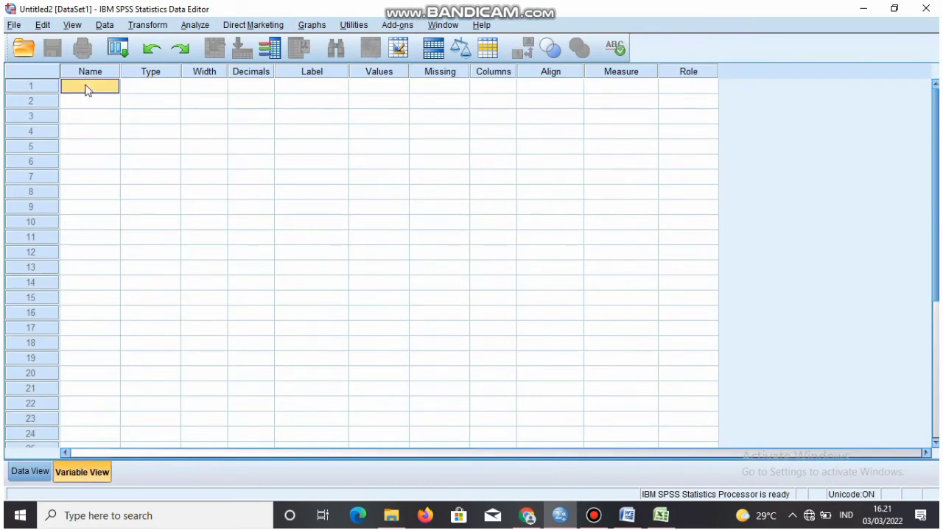
pyautogui.write('X')
pyautogui.click(85, 104)
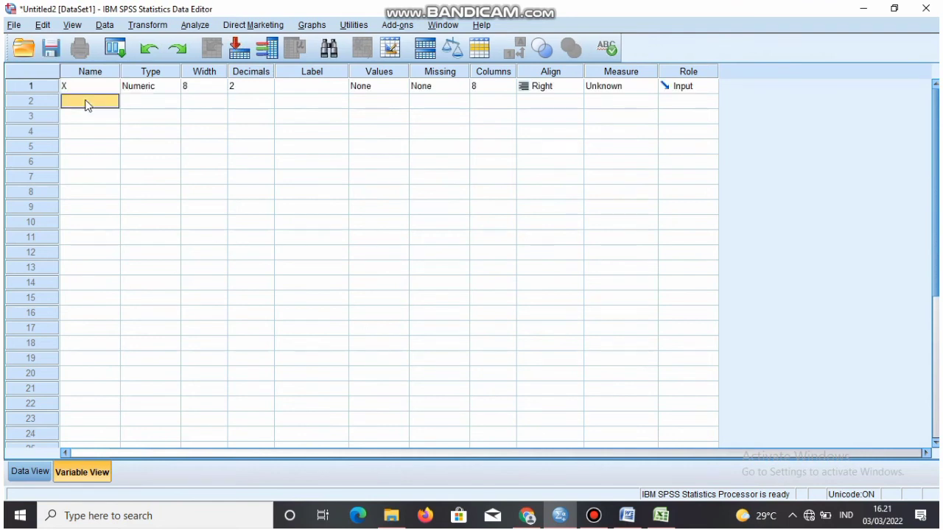
pyautogui.write('Y')
pyautogui.click(95, 131)
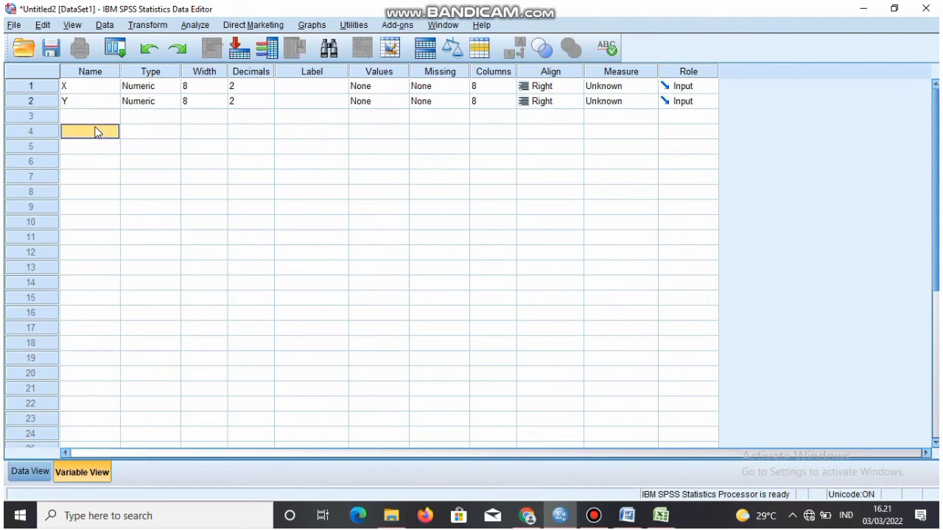
# Step: Label variable X as Mata Pelajaran and variable Y as Nilai Mata Pelajaran
pyautogui.click(308, 86)
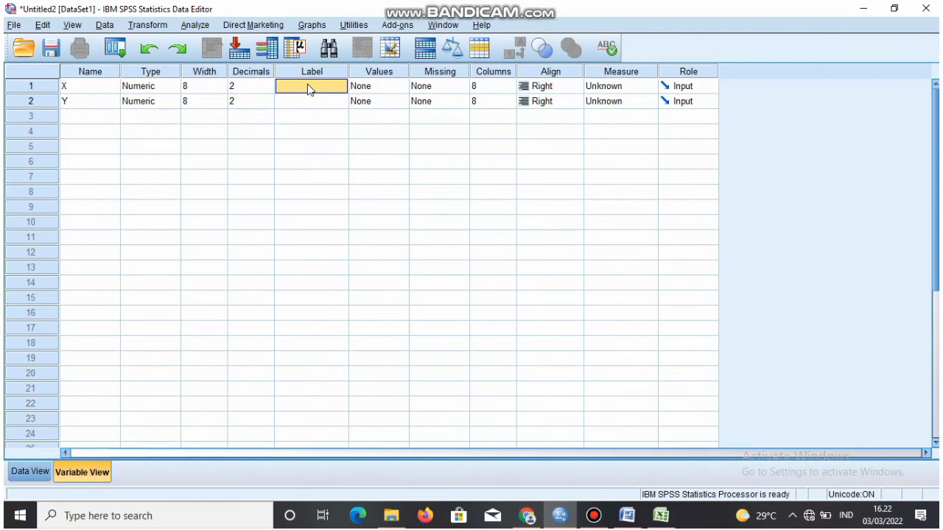
pyautogui.write('Mata Pelajaran')
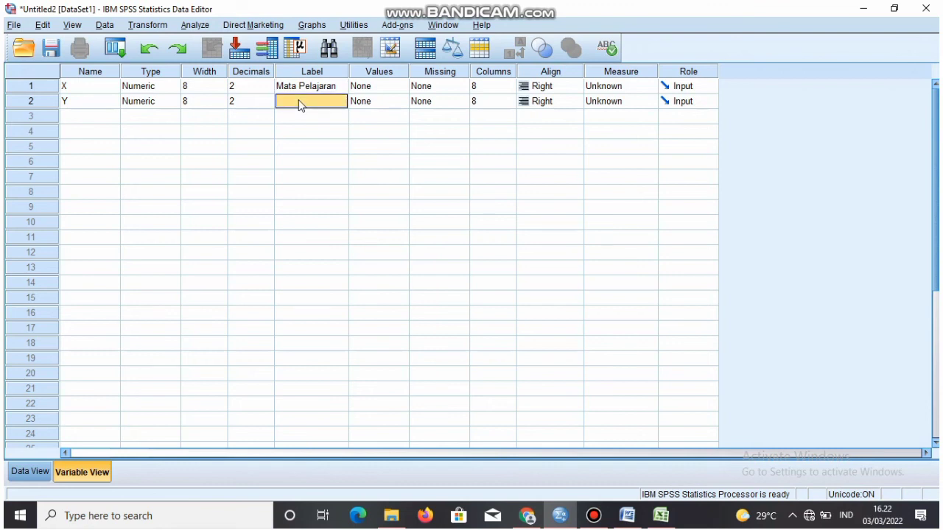
pyautogui.write('Nilai')
pyautogui.write(' Mata Pe')
pyautogui.write('lajaran')
# Step: Set the decimals of both variables X and Y to 0
pyautogui.click(260, 87)
pyautogui.click(269, 90)
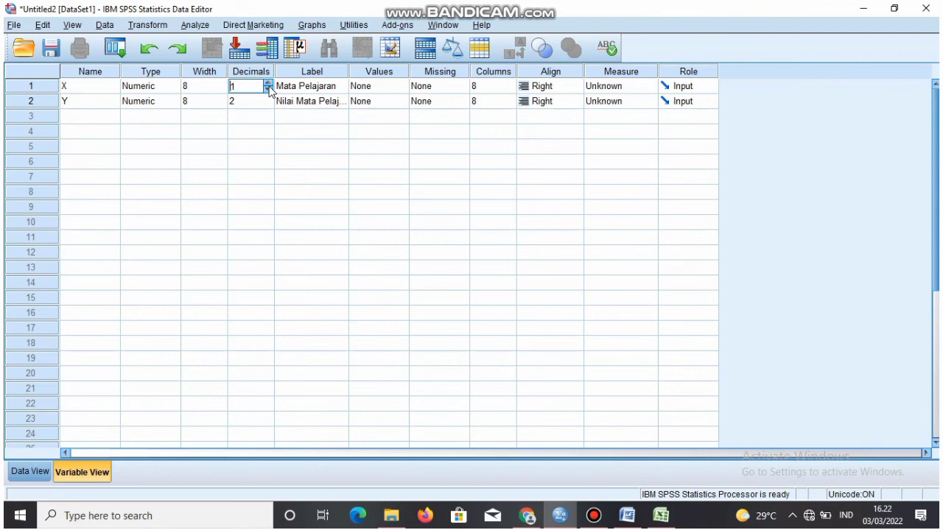
pyautogui.click(268, 90)
pyautogui.click(262, 101)
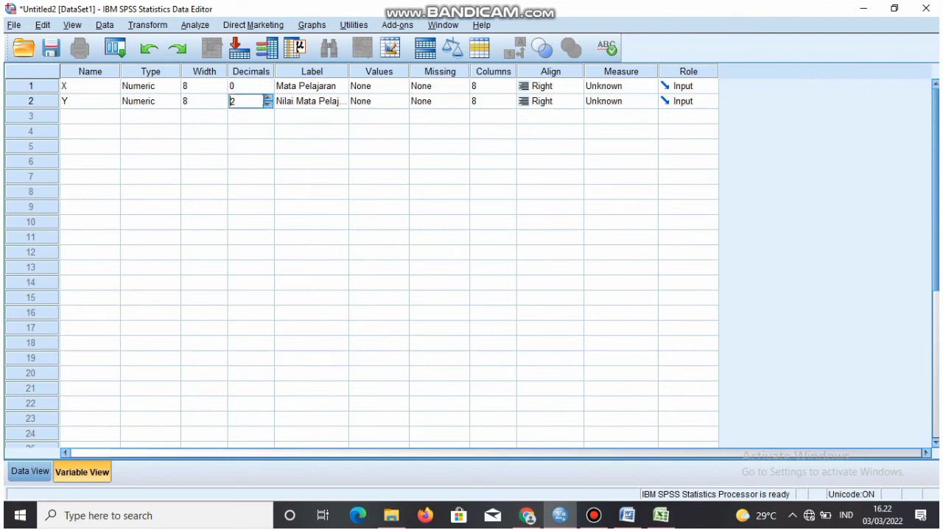
pyautogui.click(268, 104)
pyautogui.click(268, 105)
# Step: Copy the Mapel codes in B3:B26 of the Excel sheet into the X column of the SPSS data, starting at row 1
pyautogui.click(33, 470)
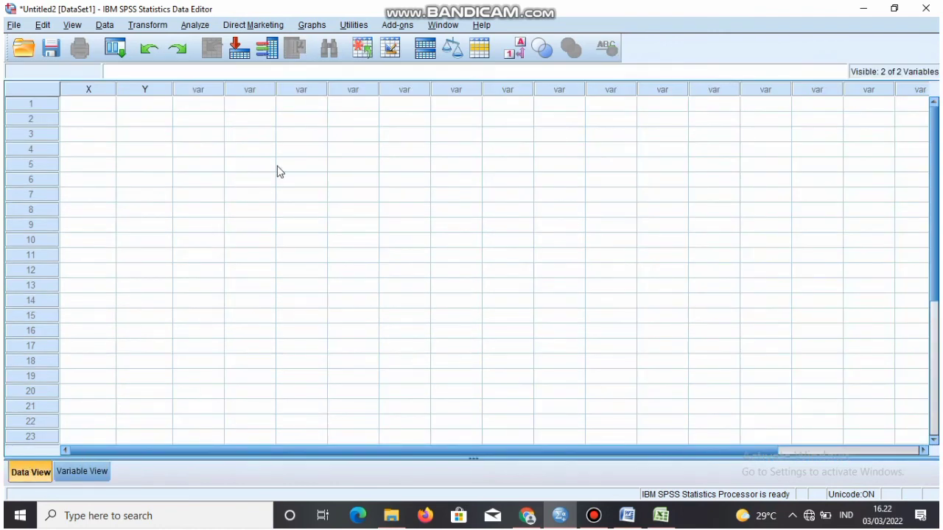
pyautogui.click(663, 518)
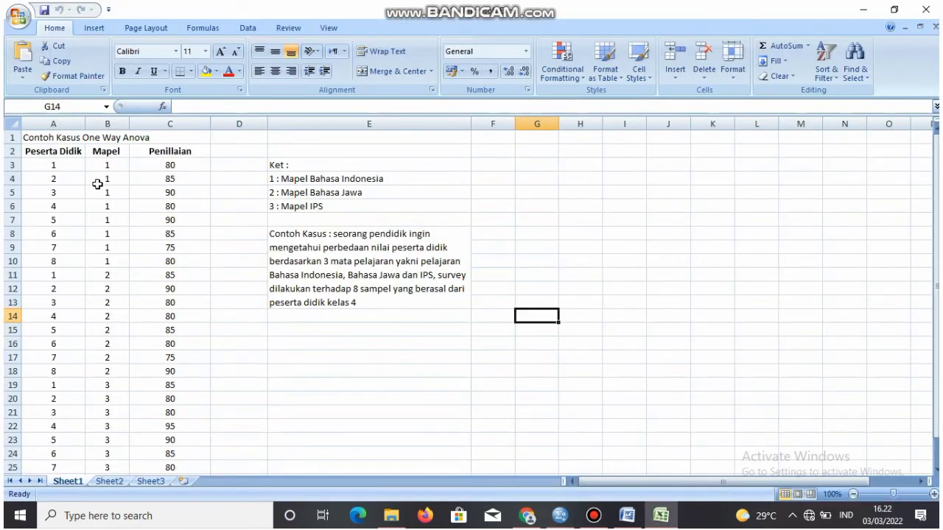
pyautogui.click(109, 163)
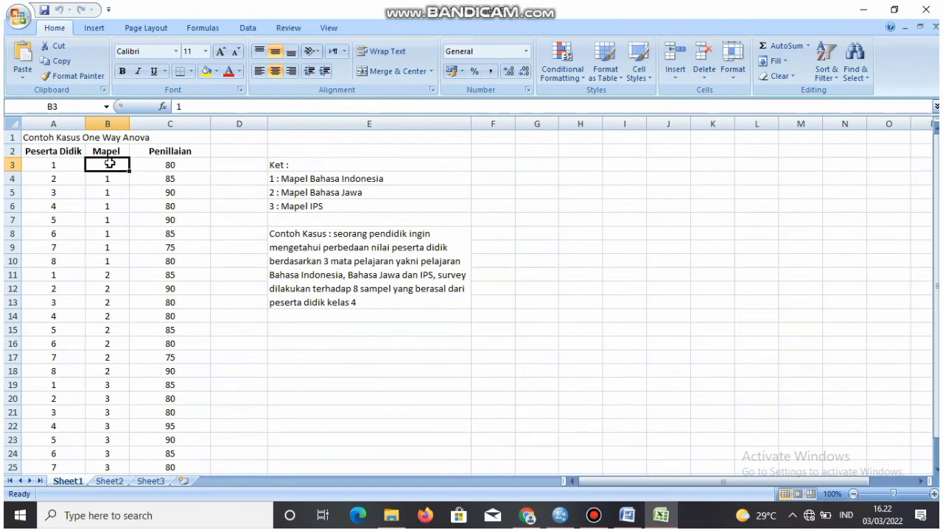
pyautogui.moveTo(109, 165); pyautogui.dragTo(124, 462)
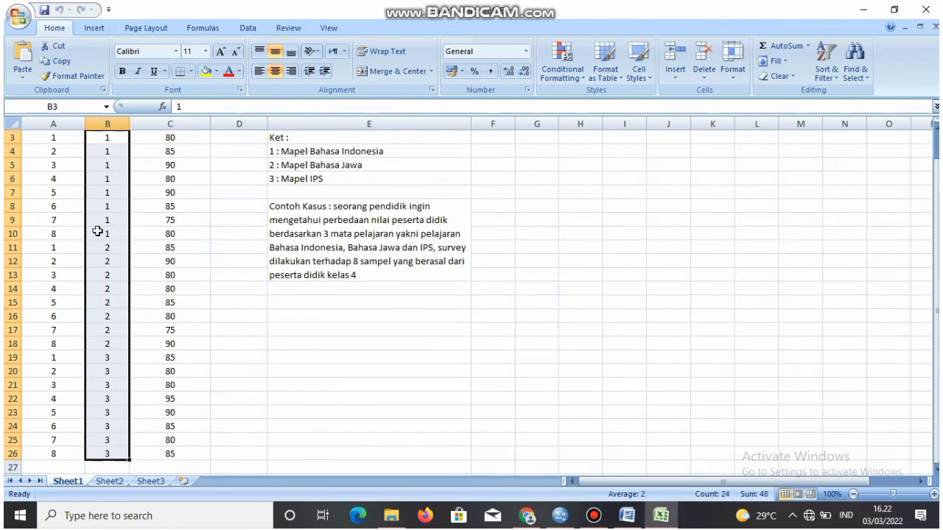
pyautogui.click(61, 64)
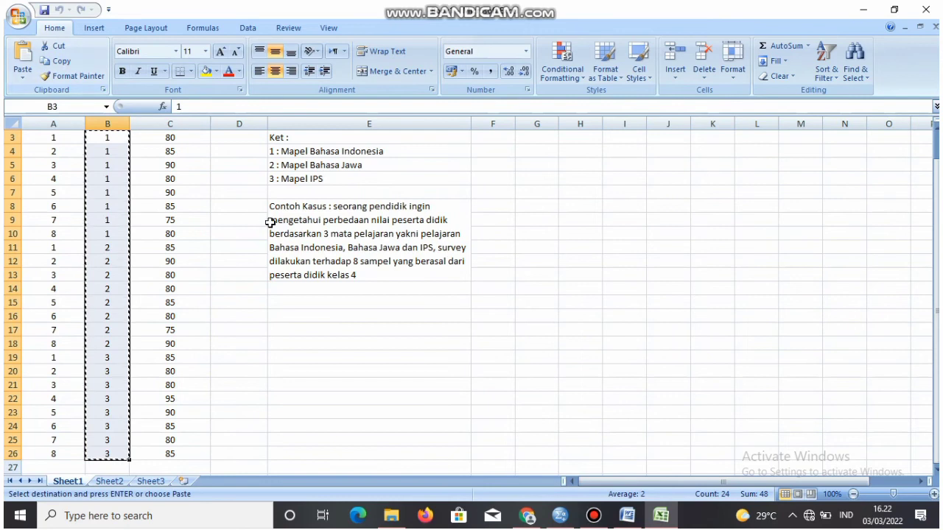
pyautogui.moveTo(636, 521)
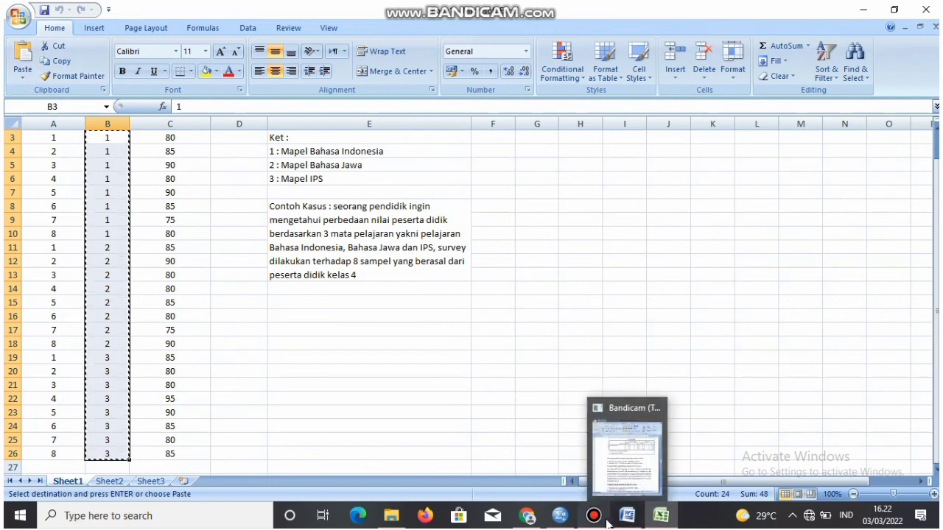
pyautogui.moveTo(560, 518)
pyautogui.click(556, 493)
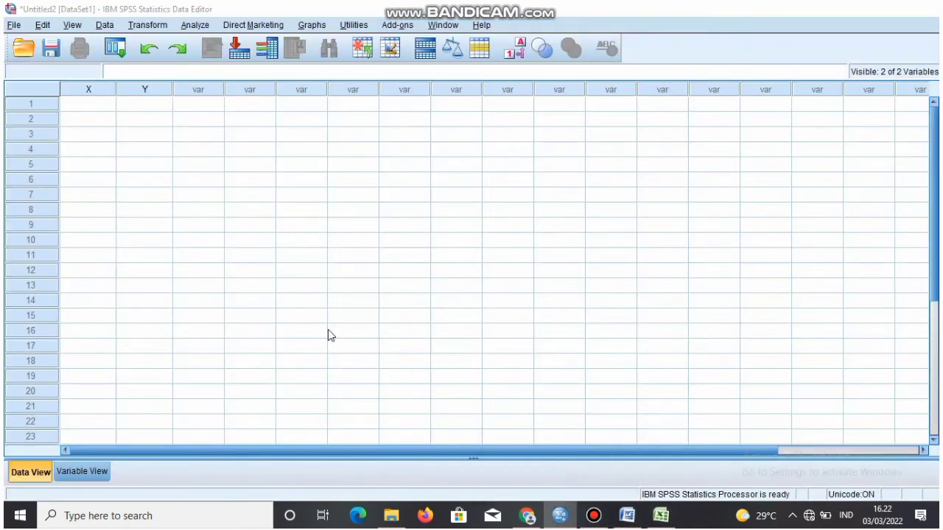
pyautogui.click(90, 110)
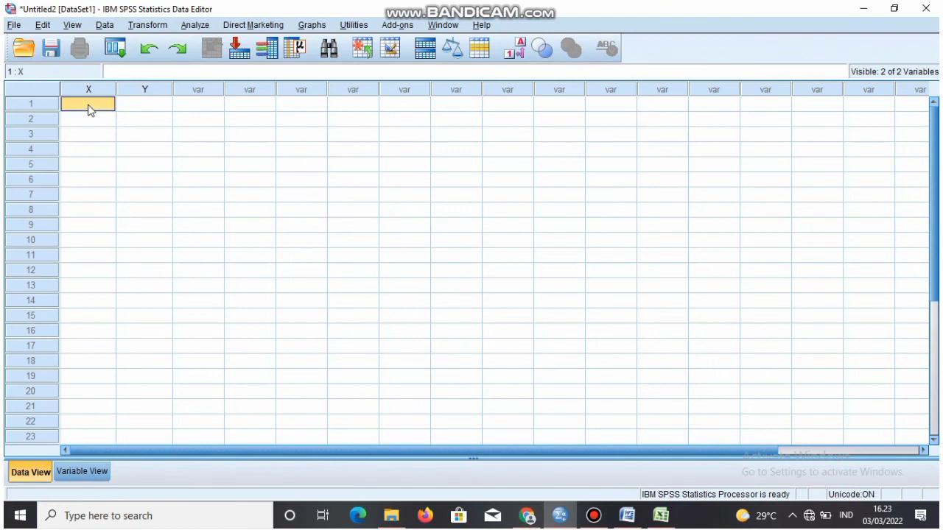
pyautogui.hotkey('ctrl', 'v')
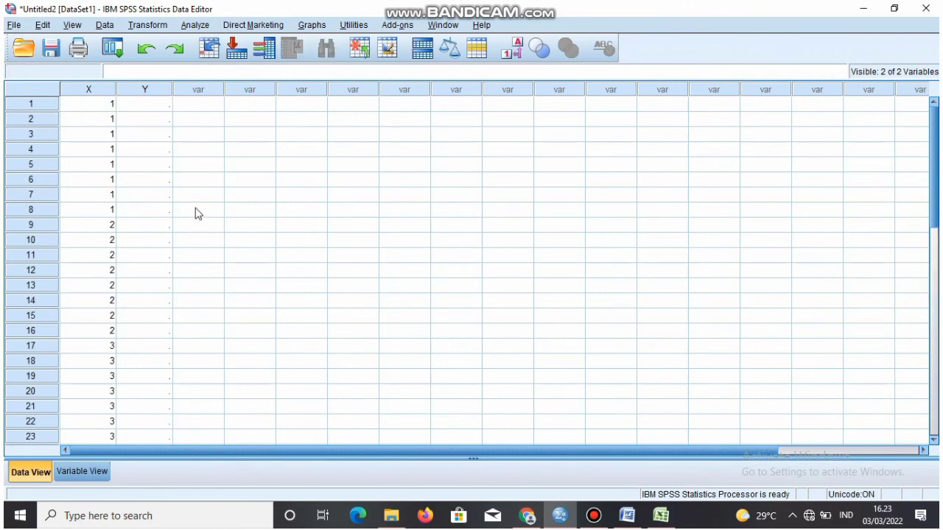
# Step: Copy the Penillaian scores in C3:C26 of the Excel sheet into the Y column of the SPSS data, starting at row 1
pyautogui.moveTo(661, 516)
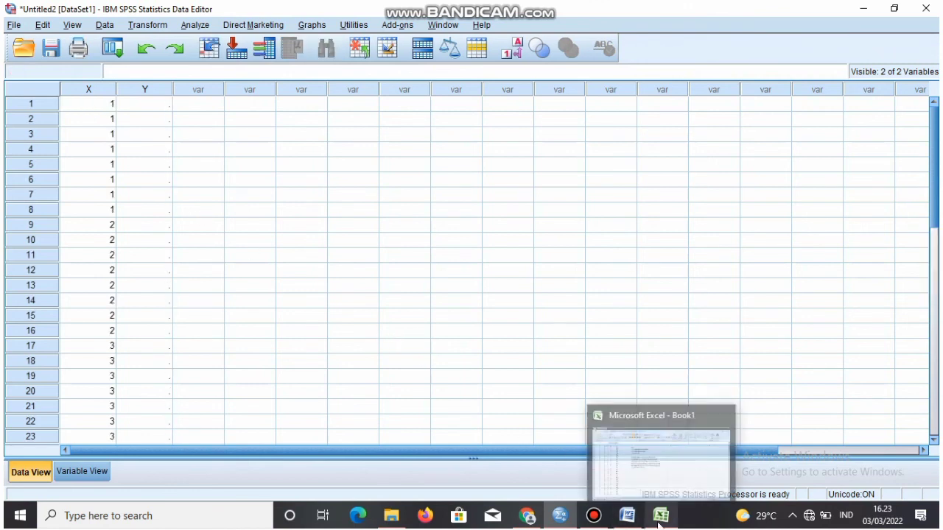
pyautogui.click(634, 456)
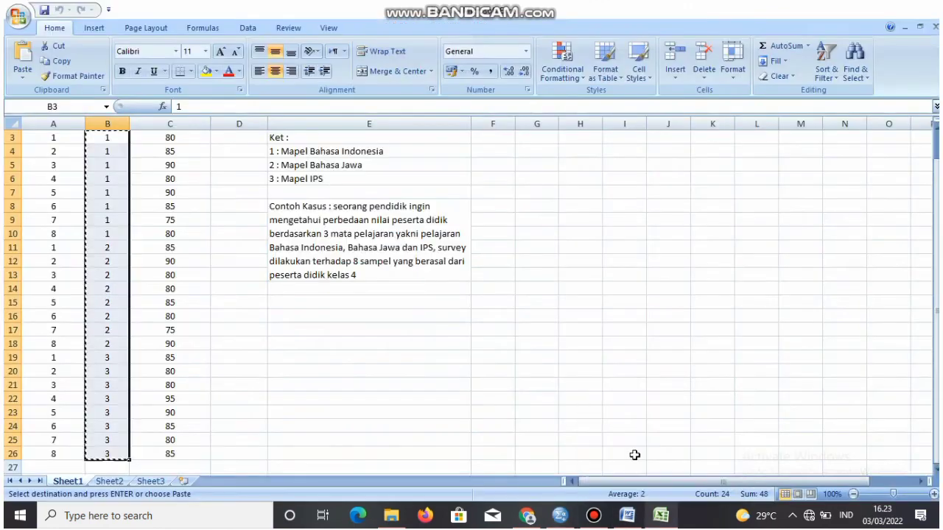
pyautogui.click(176, 172)
pyautogui.press('Up')
pyautogui.press('Up')
pyautogui.press('Up')
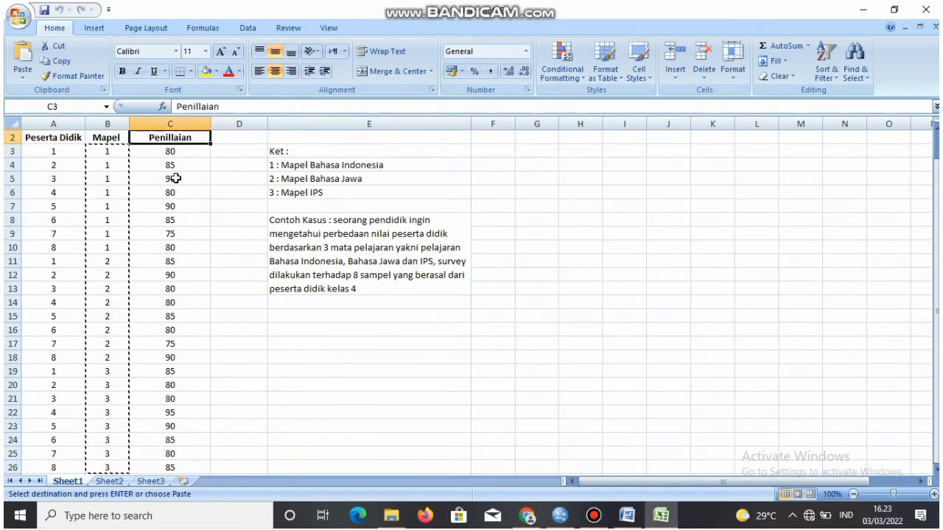
pyautogui.moveTo(172, 155); pyautogui.dragTo(194, 429)
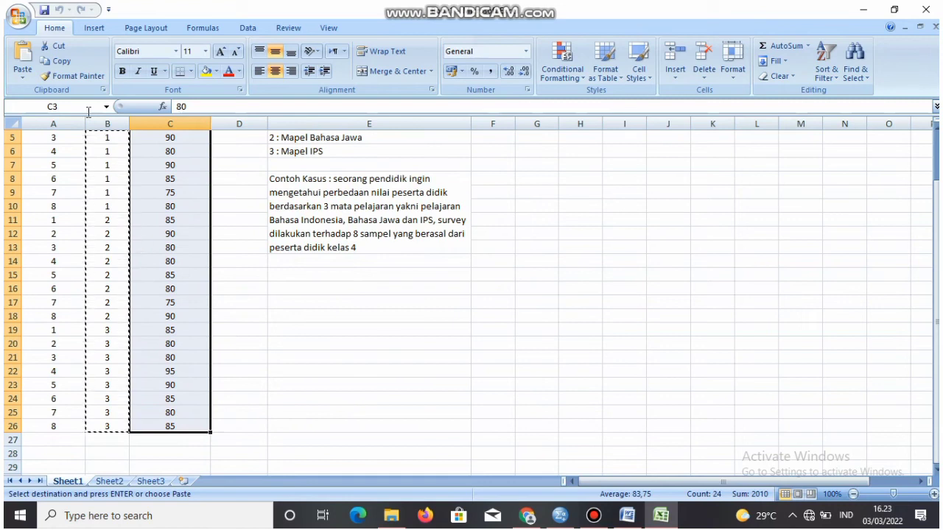
pyautogui.click(62, 62)
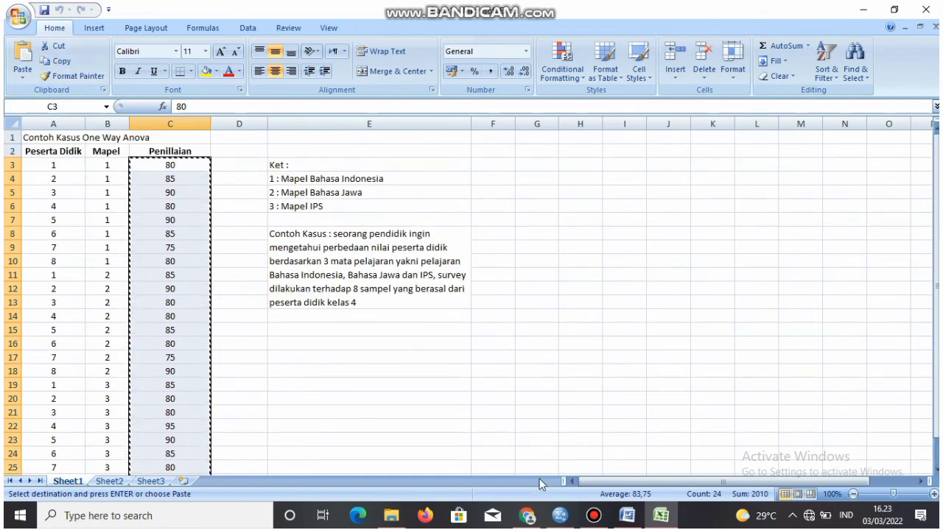
pyautogui.moveTo(563, 518)
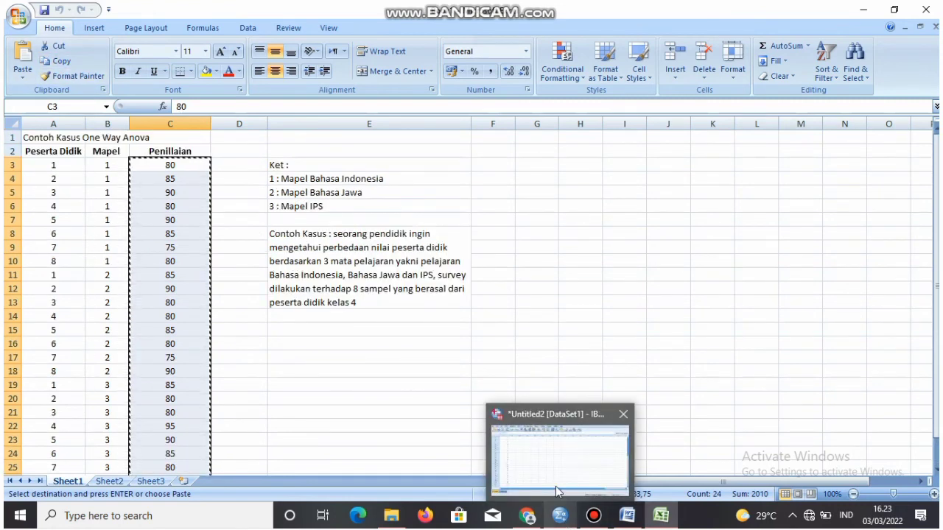
pyautogui.click(559, 492)
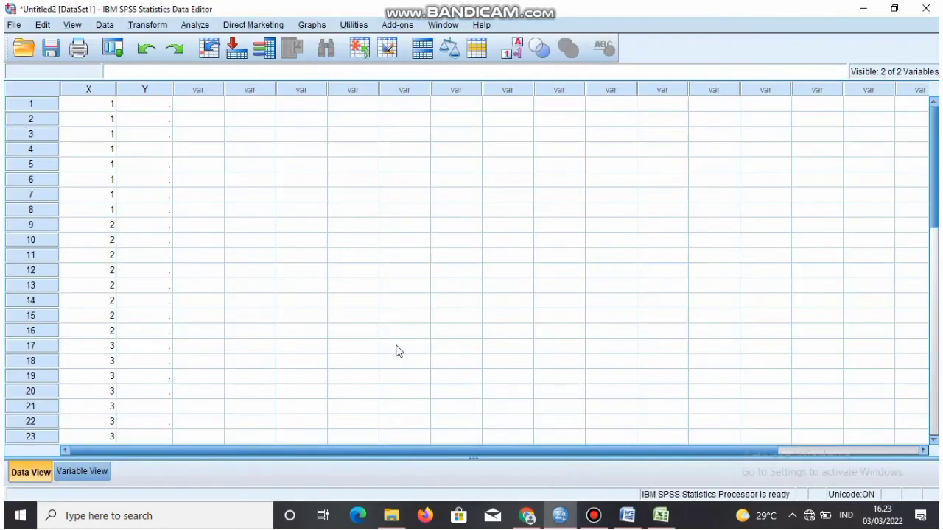
pyautogui.click(142, 107)
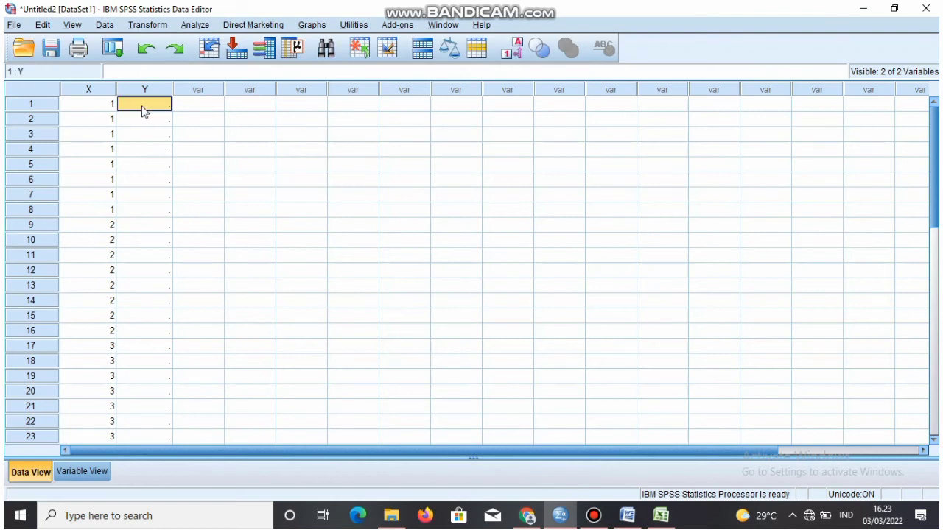
pyautogui.hotkey('ctrl', 'v')
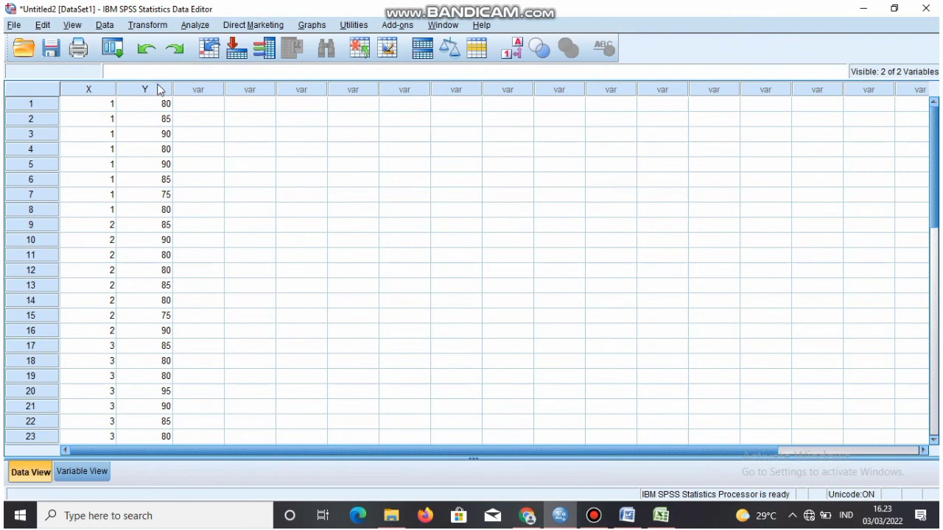
# Step: Set up an Explore analysis with Nilai Mata Pelajaran [Y] as the dependent and Mata Pelajaran [X] as the factor
pyautogui.click(196, 27)
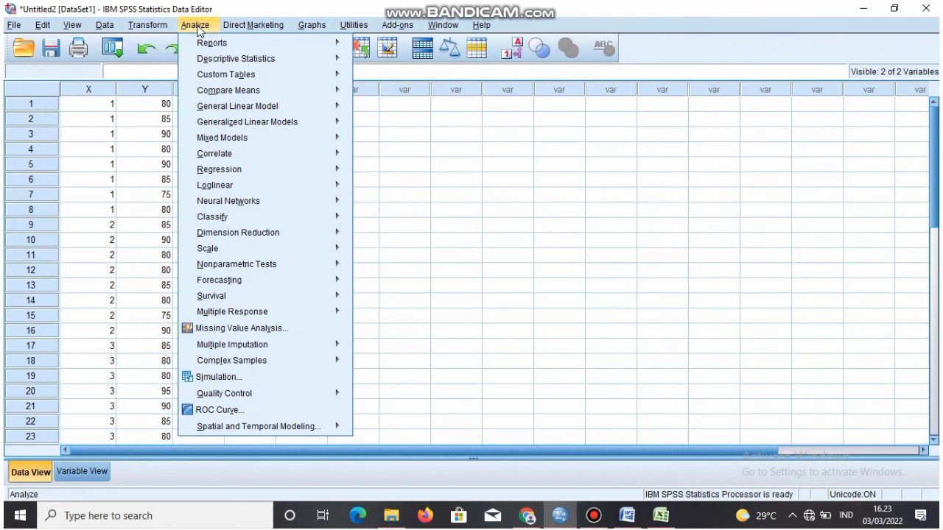
pyautogui.moveTo(216, 62)
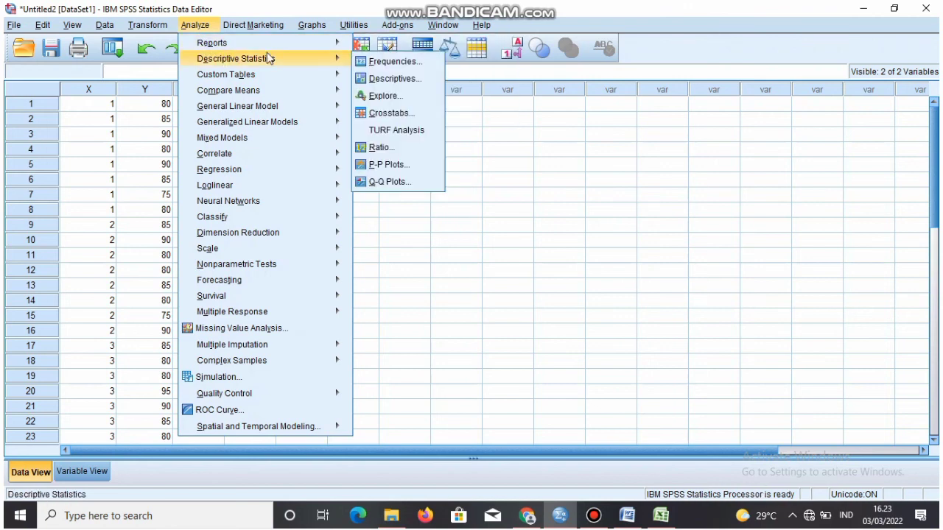
pyautogui.click(393, 100)
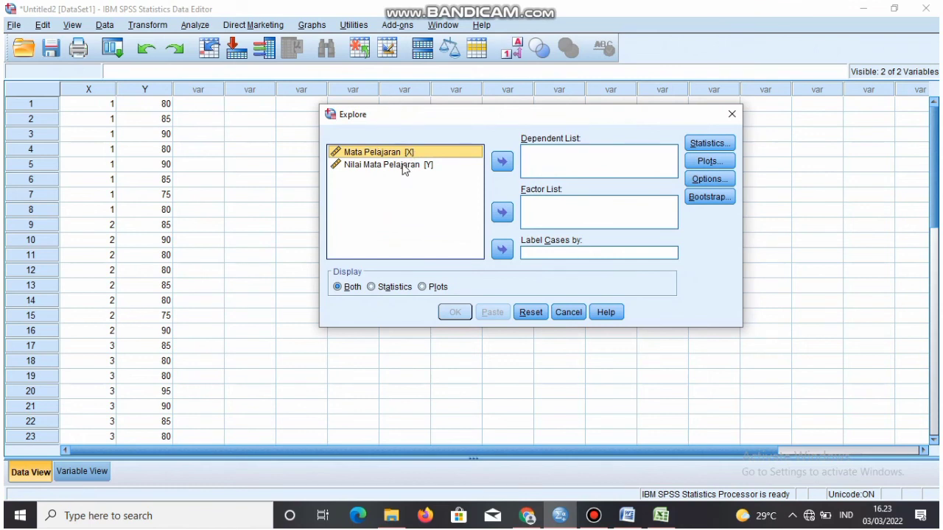
pyautogui.click(422, 151)
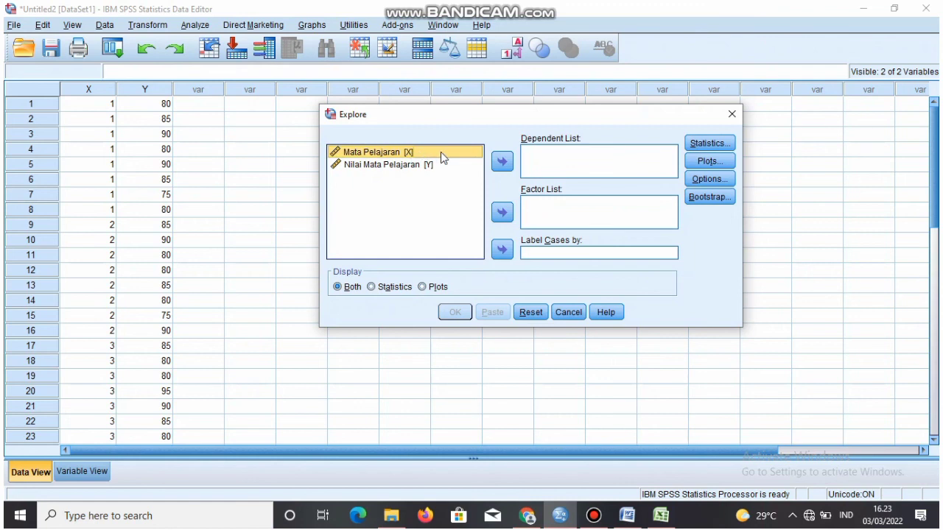
pyautogui.click(508, 214)
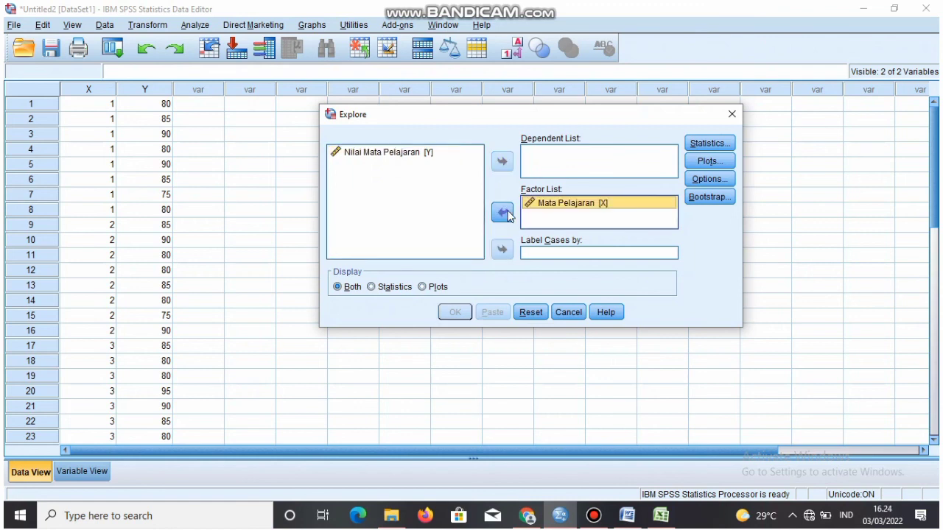
pyautogui.click(440, 157)
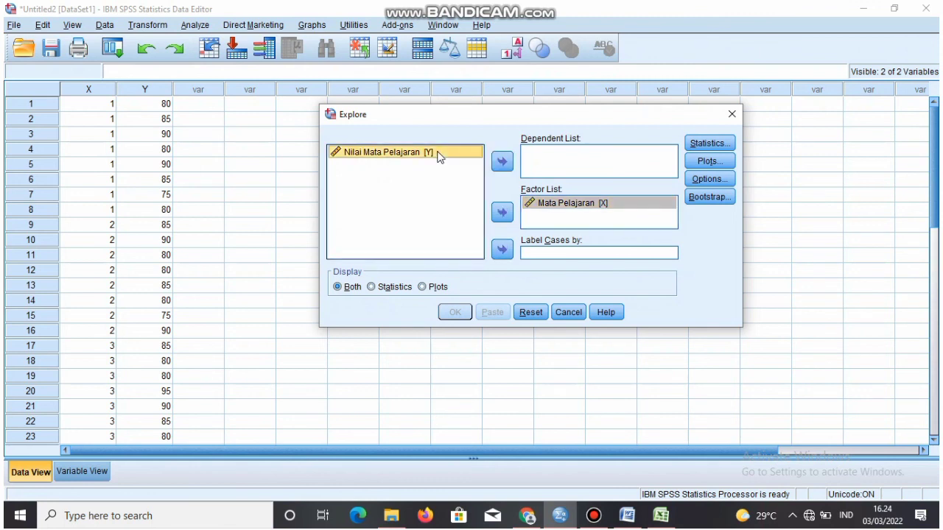
pyautogui.click(501, 163)
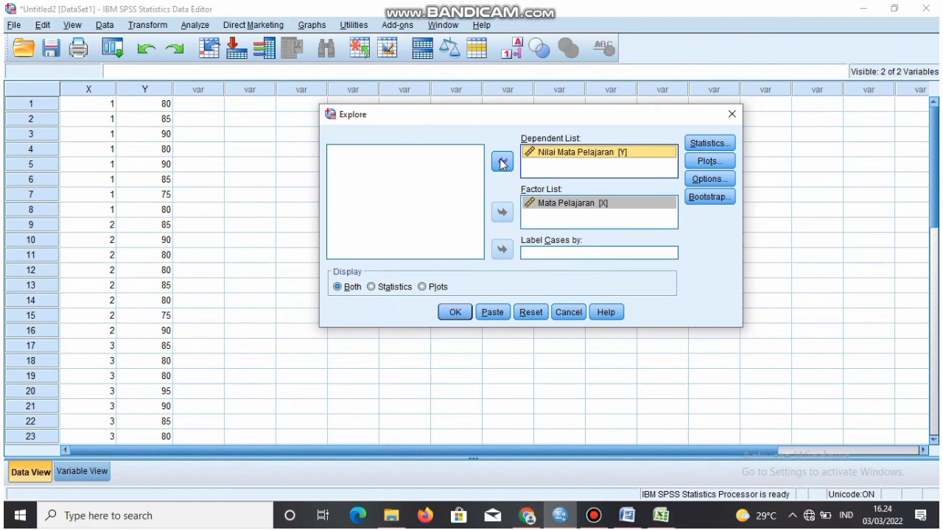
# Step: Include normality plots with tests in the Explore analysis and run it
pyautogui.click(711, 160)
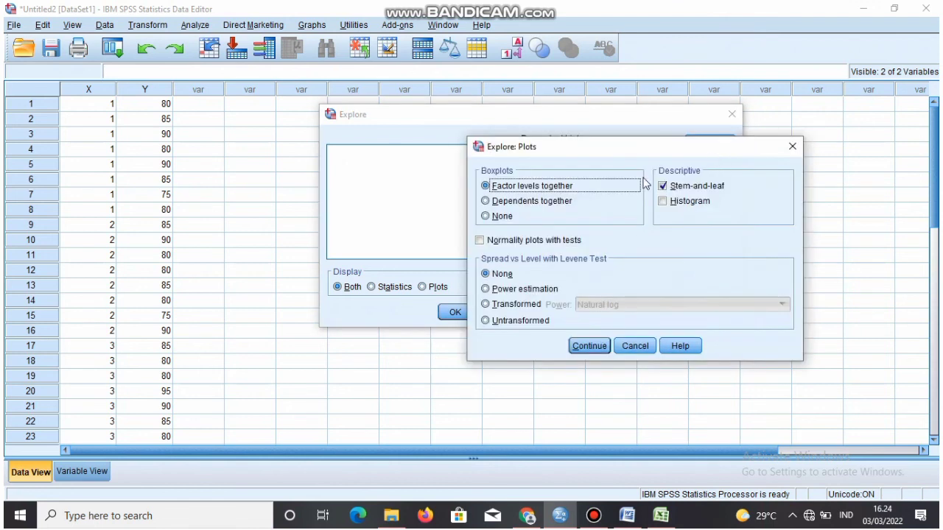
pyautogui.click(479, 243)
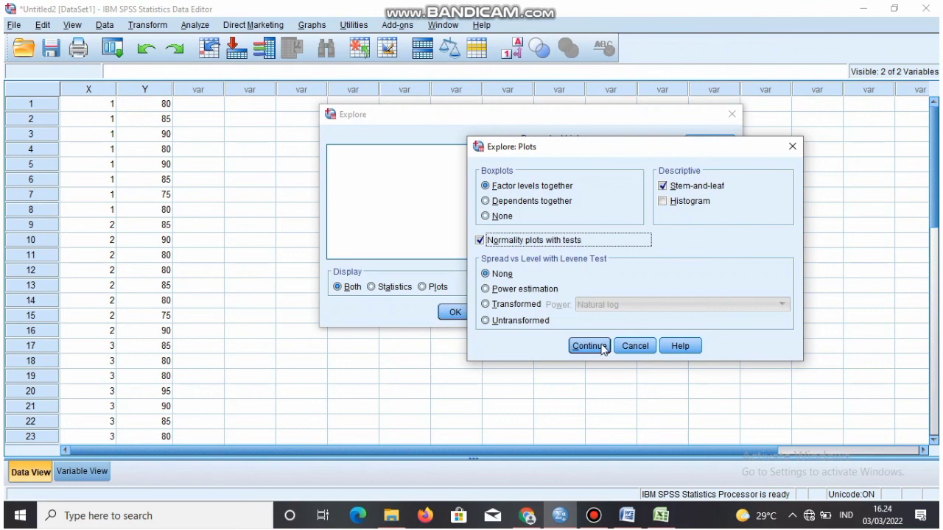
pyautogui.click(594, 347)
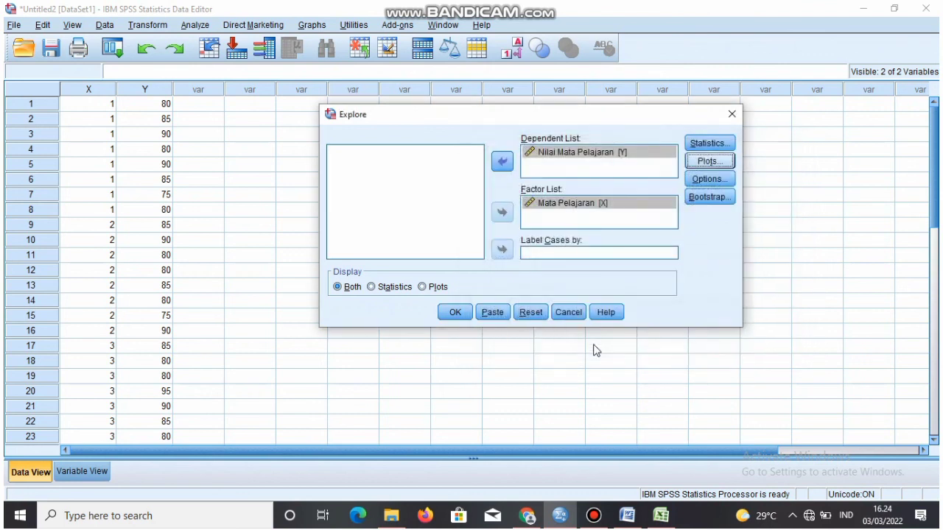
pyautogui.click(458, 321)
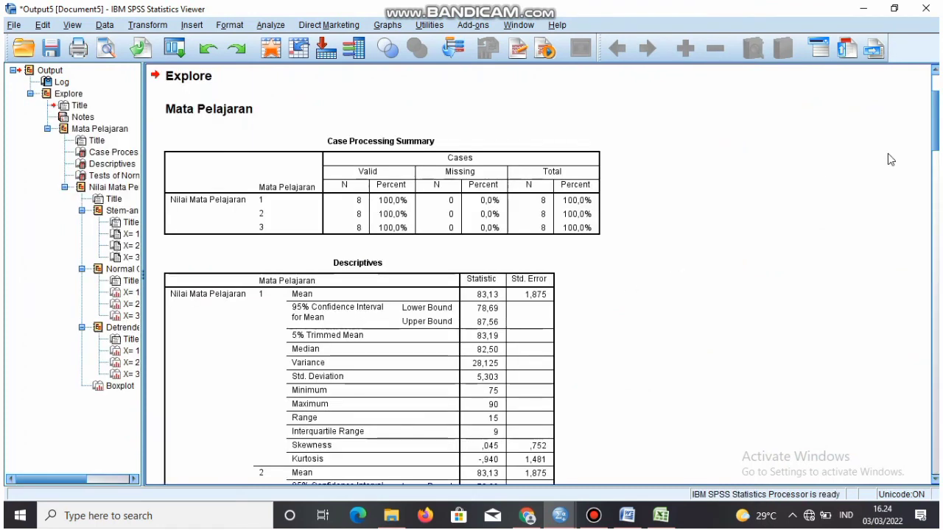
# Step: Examine the Tests of Normality table in the Explore output, including the Kolmogorov-Smirnov and Shapiro-Wilk significance values
pyautogui.moveTo(935, 128); pyautogui.dragTo(935, 216)
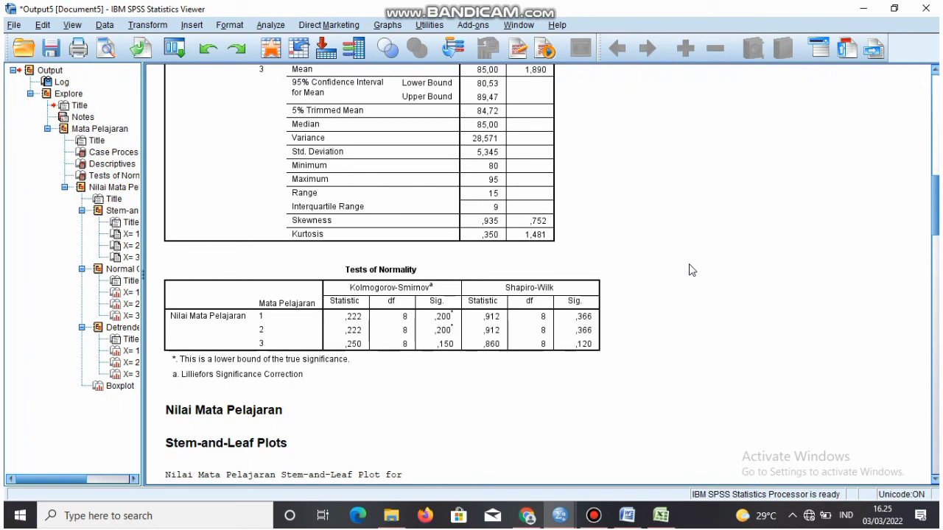
pyautogui.click(587, 288)
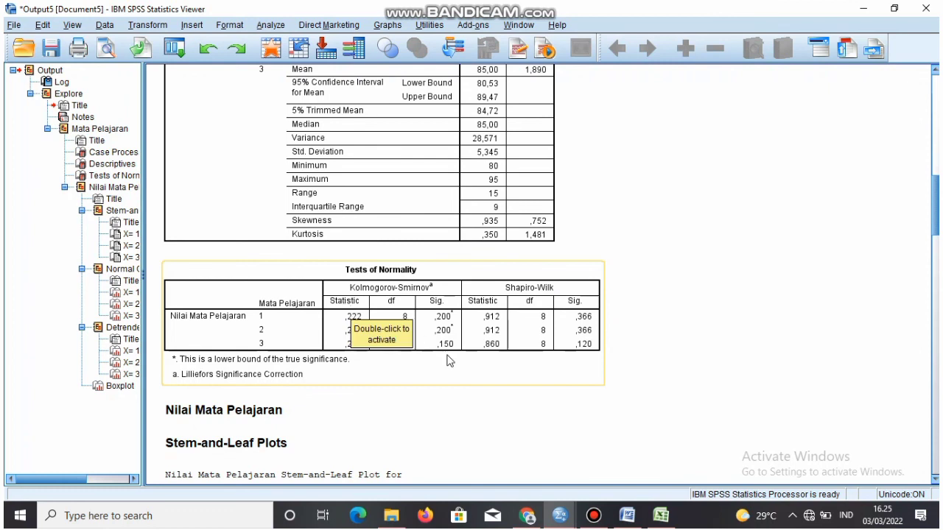
# Step: Set up a One-Way ANOVA on the SPSS dataset with Nilai Mata Pelajaran [Y] as the dependent and Mata Pelajaran [X] as the factor
pyautogui.click(552, 396)
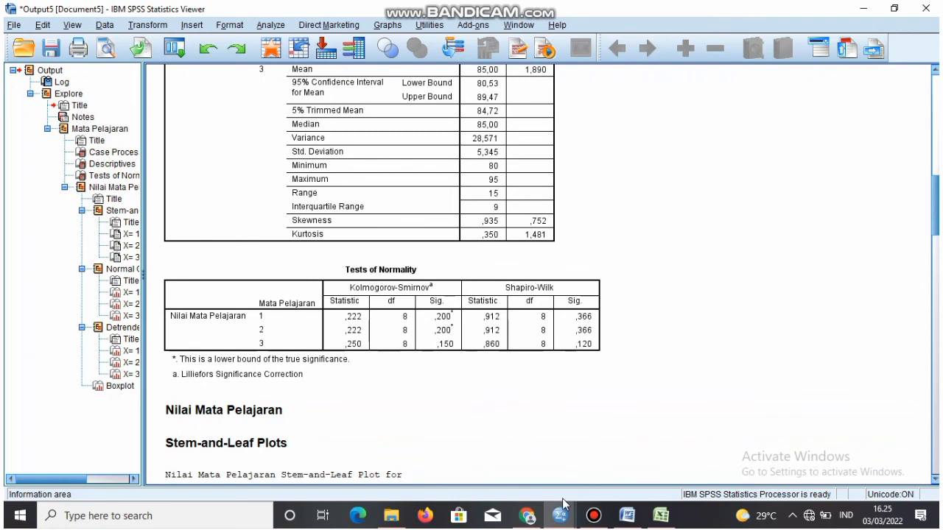
pyautogui.moveTo(564, 513)
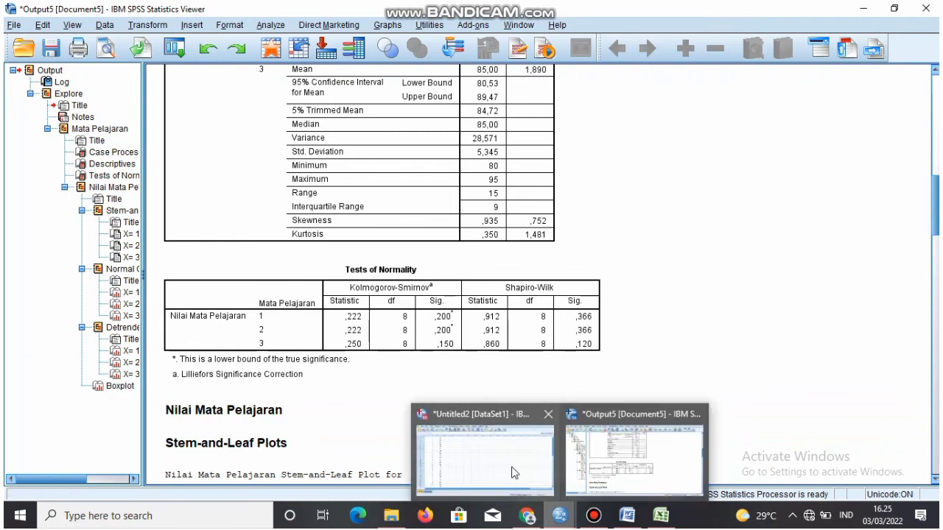
pyautogui.click(513, 473)
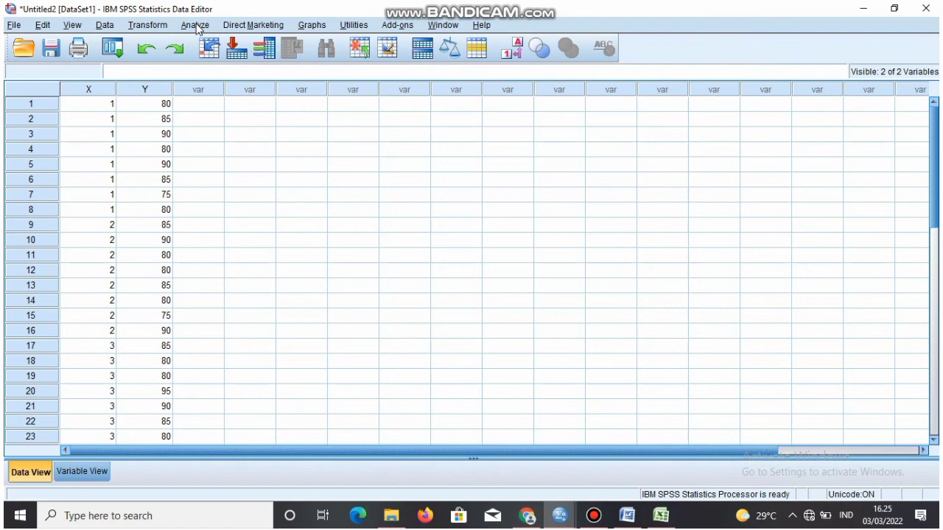
pyautogui.click(196, 27)
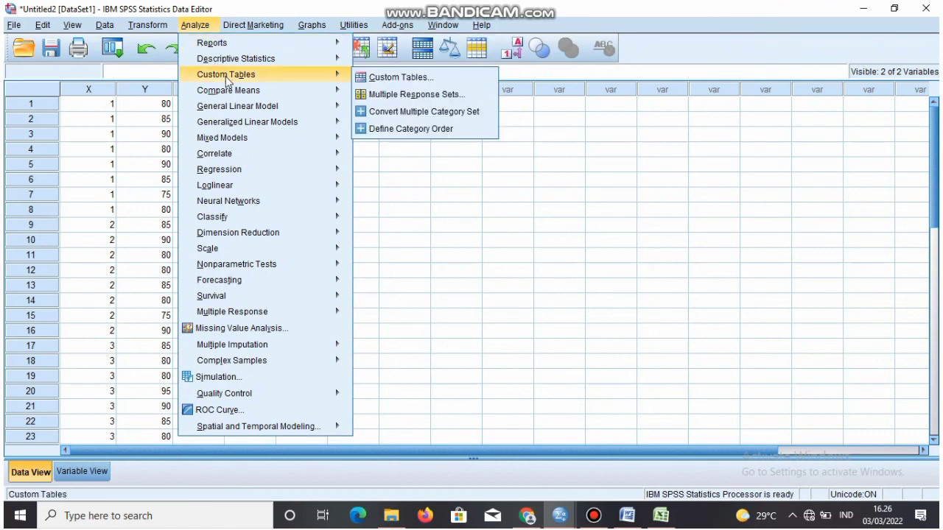
pyautogui.moveTo(238, 94)
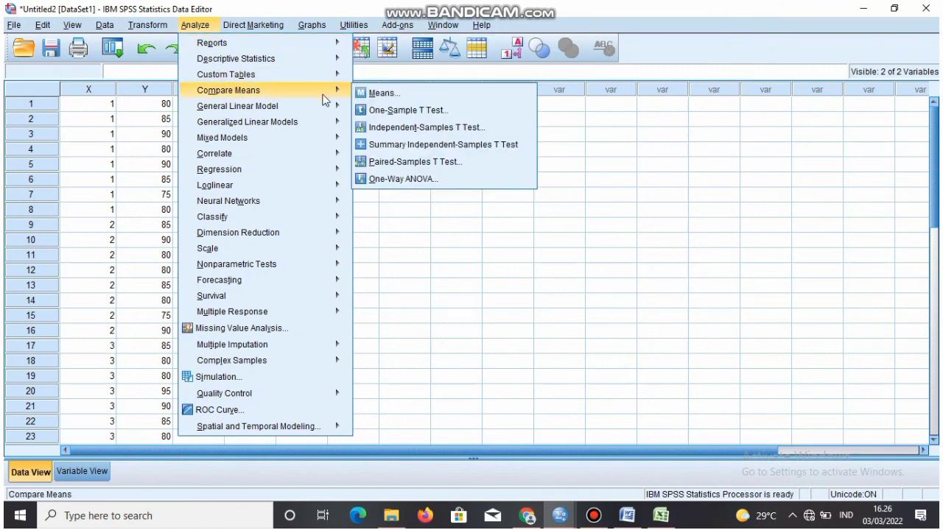
pyautogui.click(395, 179)
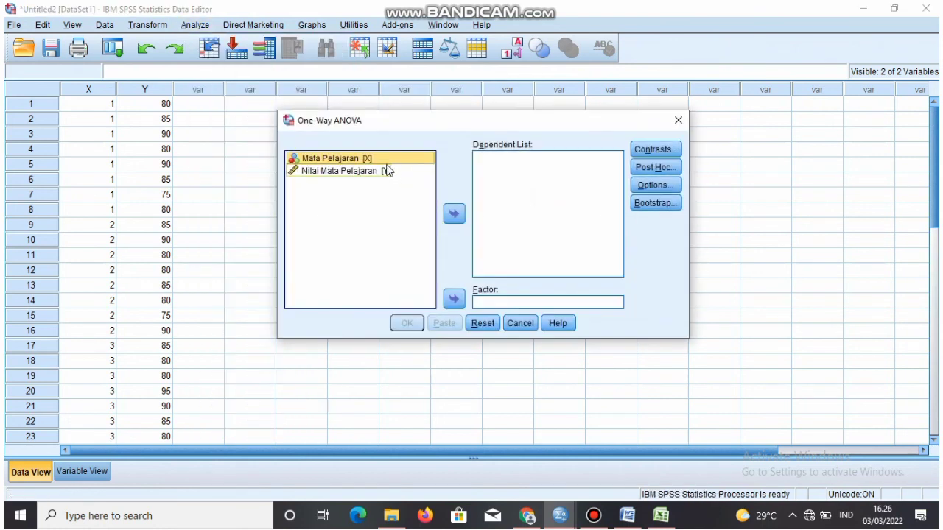
pyautogui.click(380, 157)
pyautogui.click(455, 299)
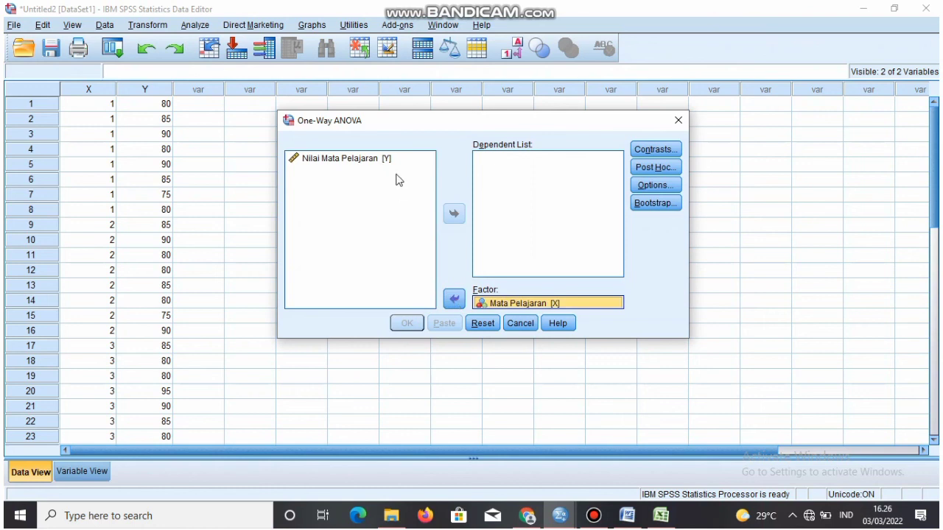
pyautogui.click(378, 165)
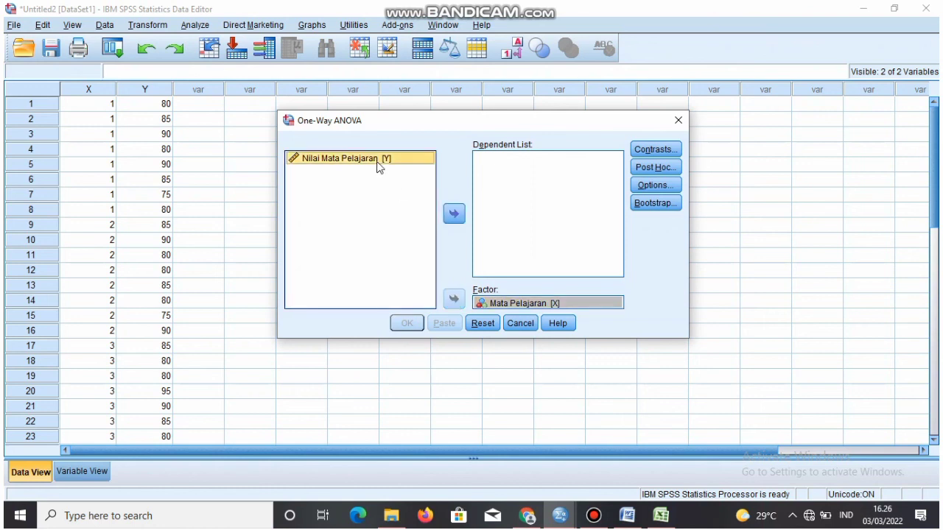
pyautogui.click(454, 215)
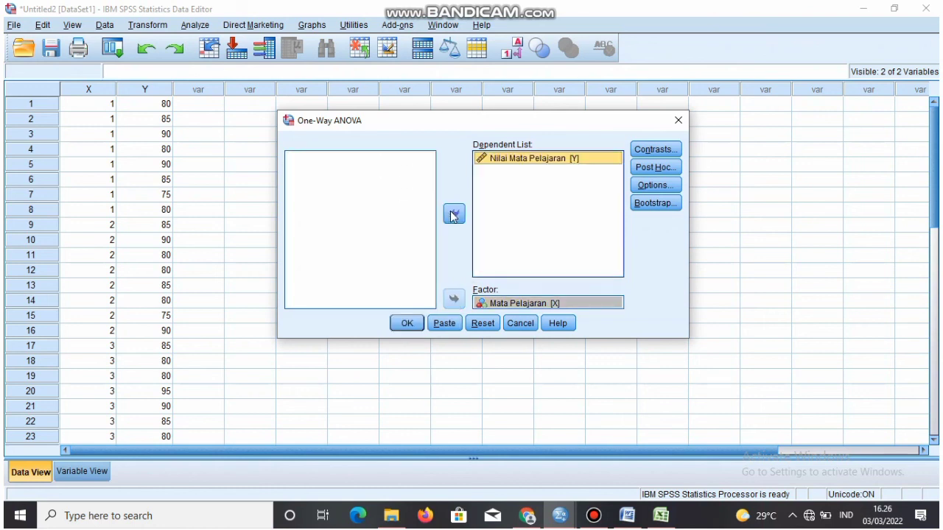
# Step: Add the Tukey post hoc multiple comparison to the One-Way ANOVA
pyautogui.click(652, 167)
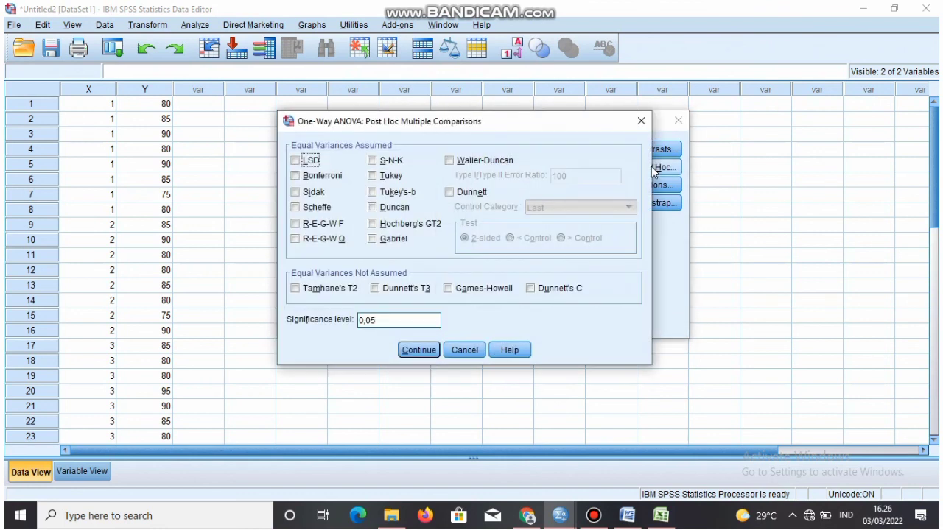
pyautogui.click(373, 177)
pyautogui.click(419, 351)
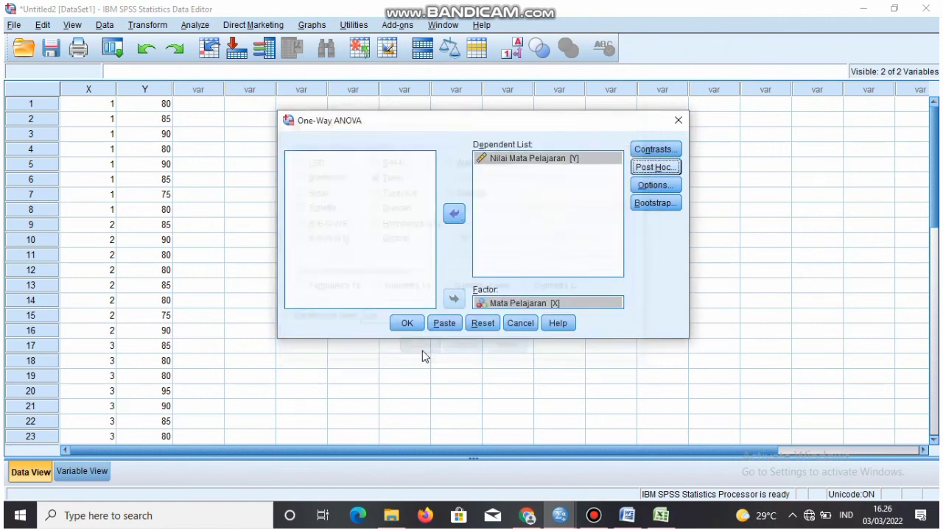
# Step: Include Descriptive statistics and the Homogeneity of variance test in the One-Way ANOVA and run it
pyautogui.click(654, 185)
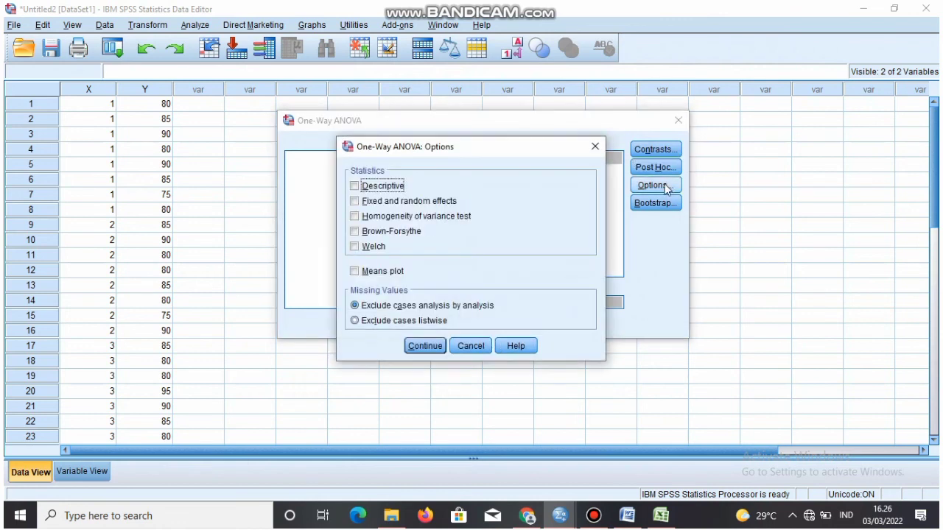
pyautogui.click(354, 187)
pyautogui.click(355, 216)
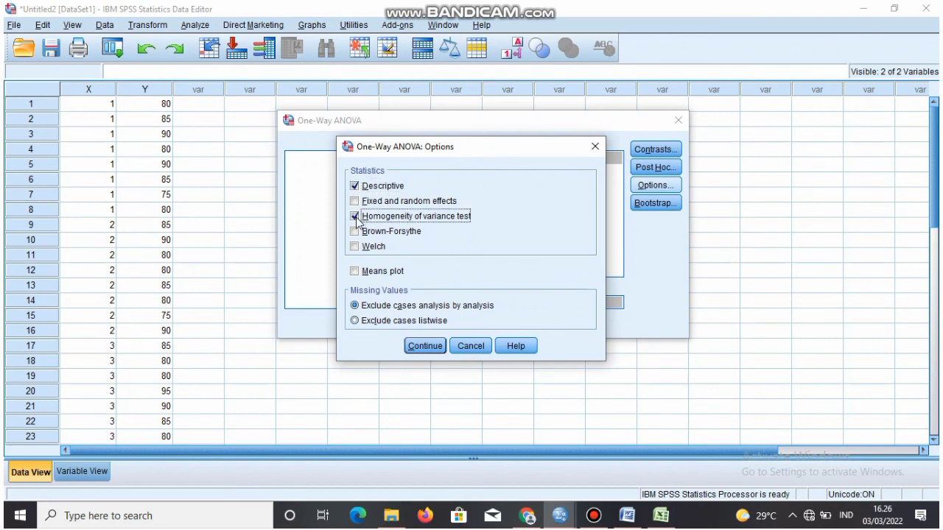
pyautogui.click(426, 346)
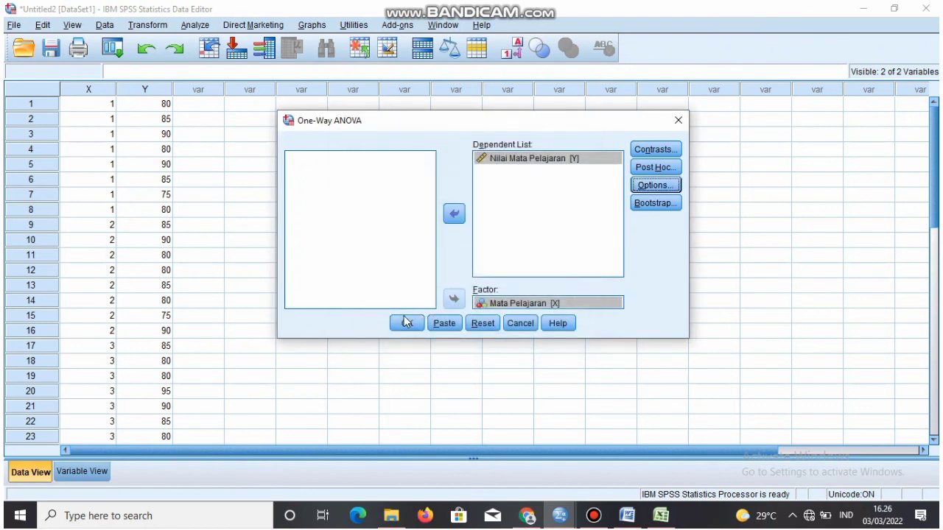
pyautogui.click(408, 324)
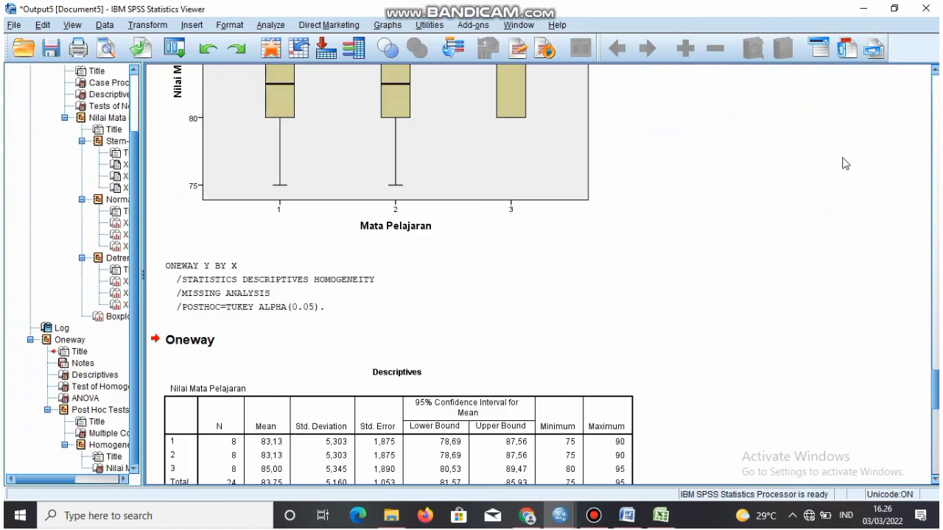
# Step: Examine the Oneway output, covering the Descriptives and Test of Homogeneity of Variances tables
pyautogui.scroll(10, 938, 148)
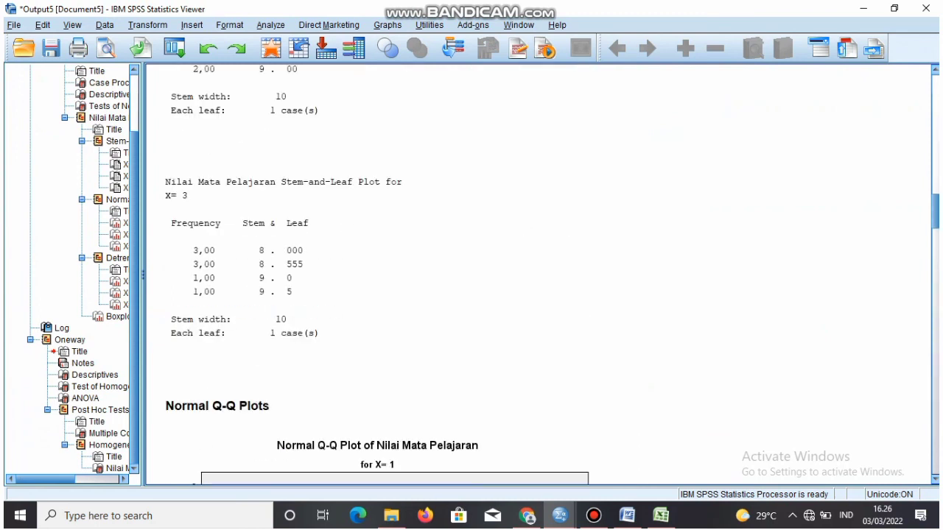
pyautogui.scroll(-4, 377, 272)
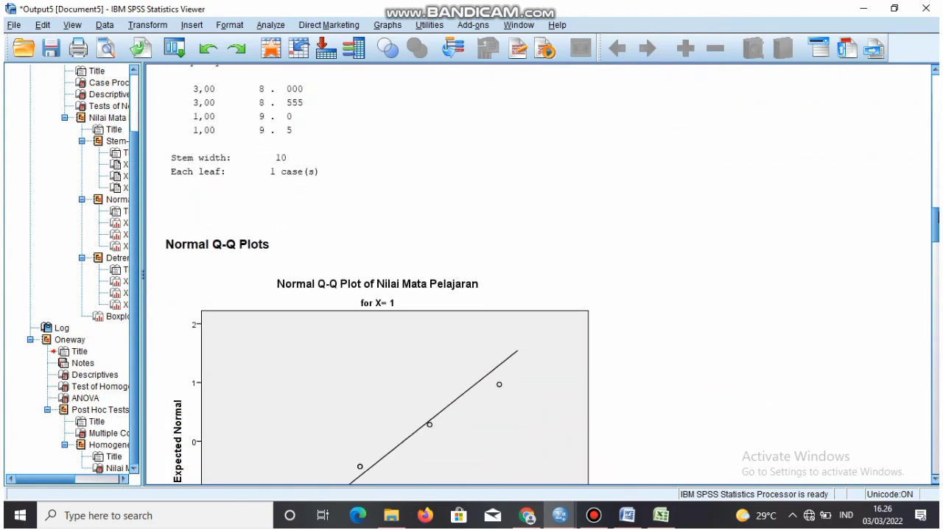
pyautogui.moveTo(936, 218); pyautogui.dragTo(935, 437)
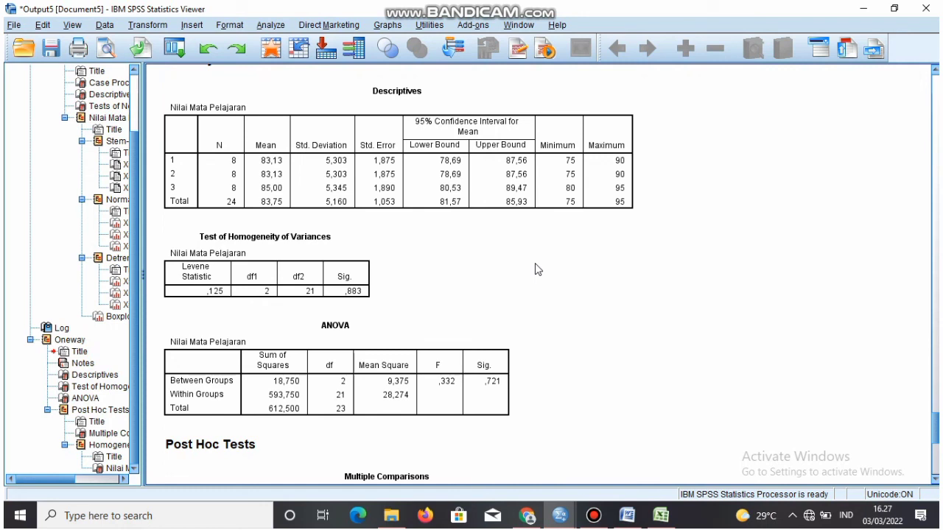
pyautogui.click(411, 180)
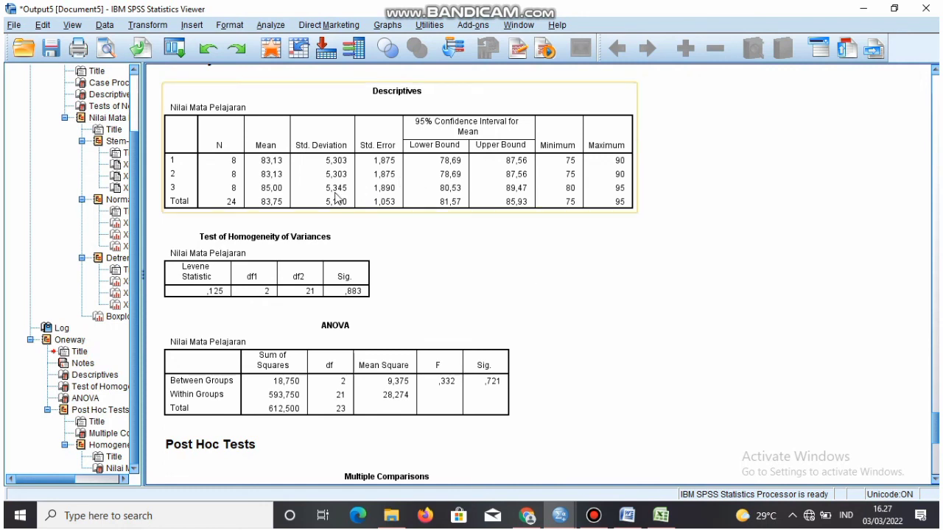
pyautogui.click(341, 257)
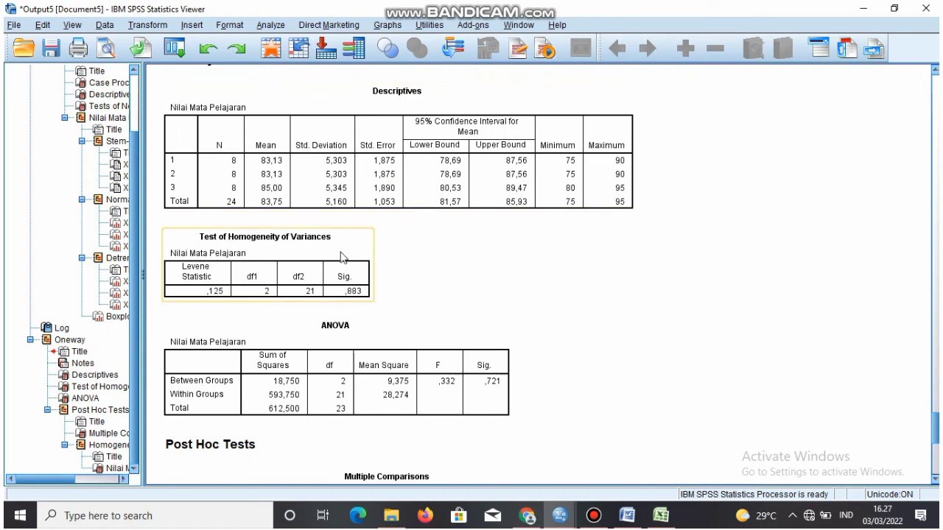
pyautogui.click(414, 273)
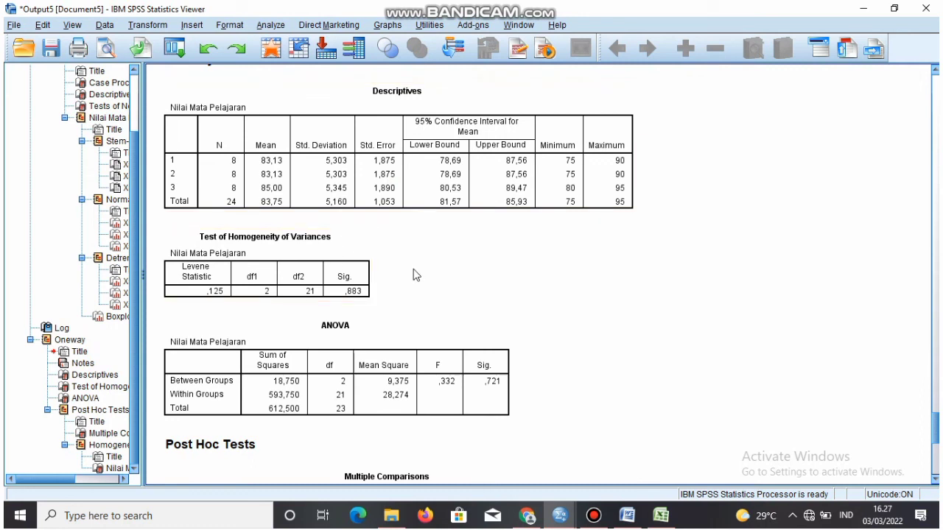